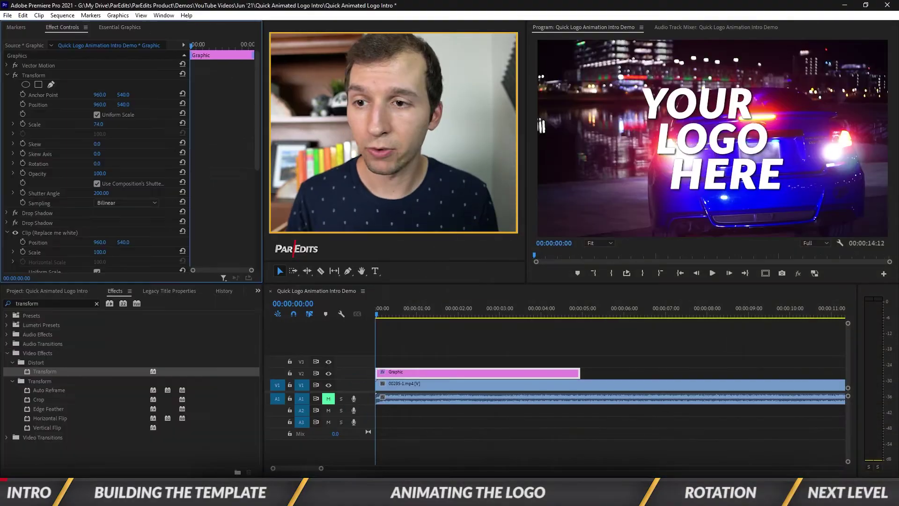
- Set the Transform effect's Rotation to -360 at the start of the logo graphic and play the animation
key("space")
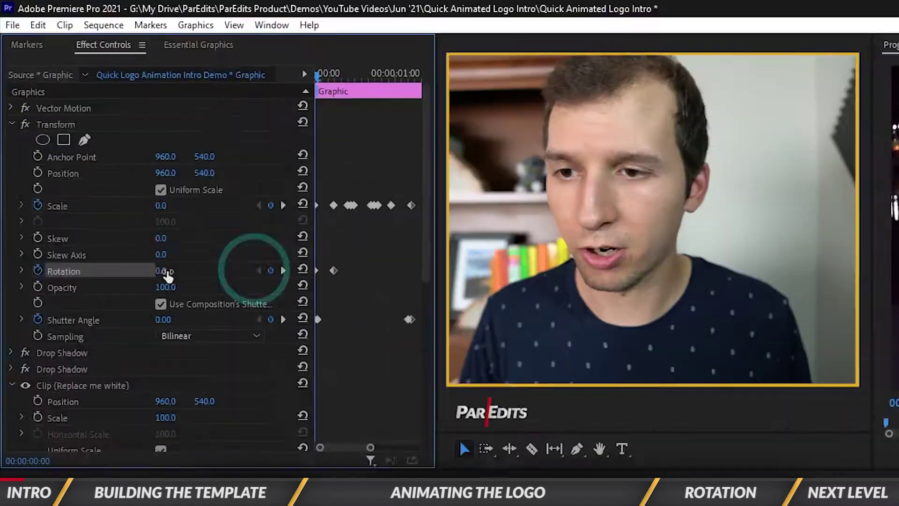
left_click(164, 271)
type("-360")
key("Return")
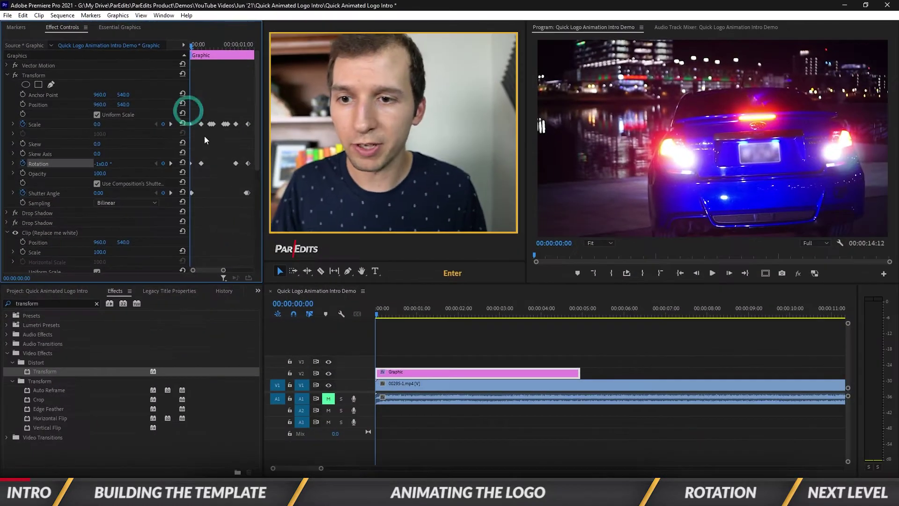
key("space")
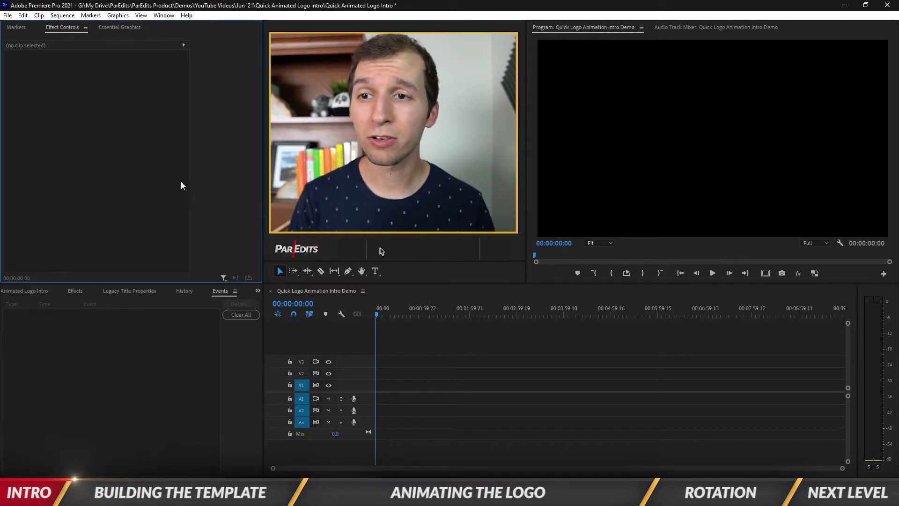
- Create a new graphic layer from the logo image Replace me white using Essential Graphics
left_click(126, 27)
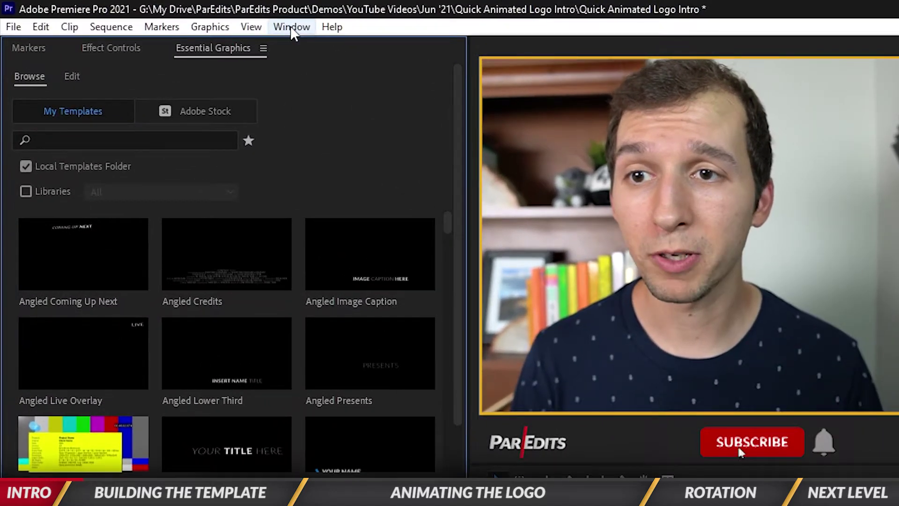
left_click(290, 26)
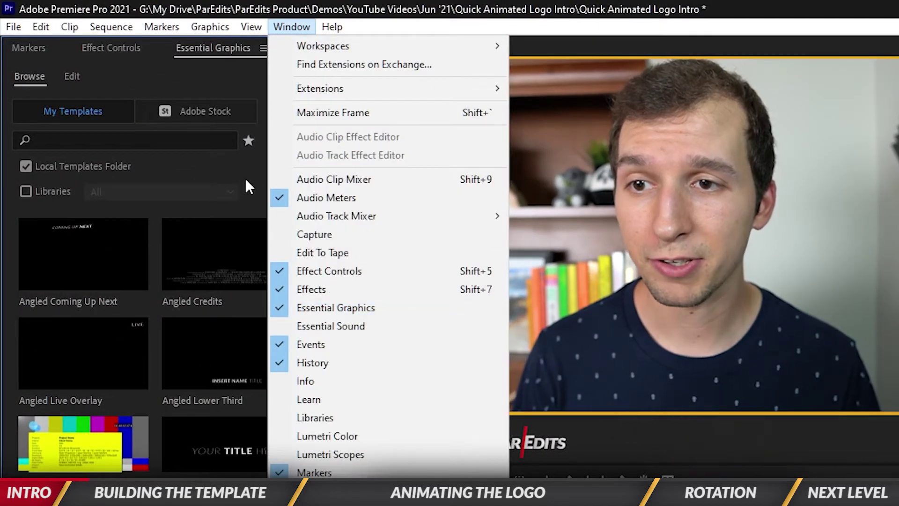
left_click(253, 160)
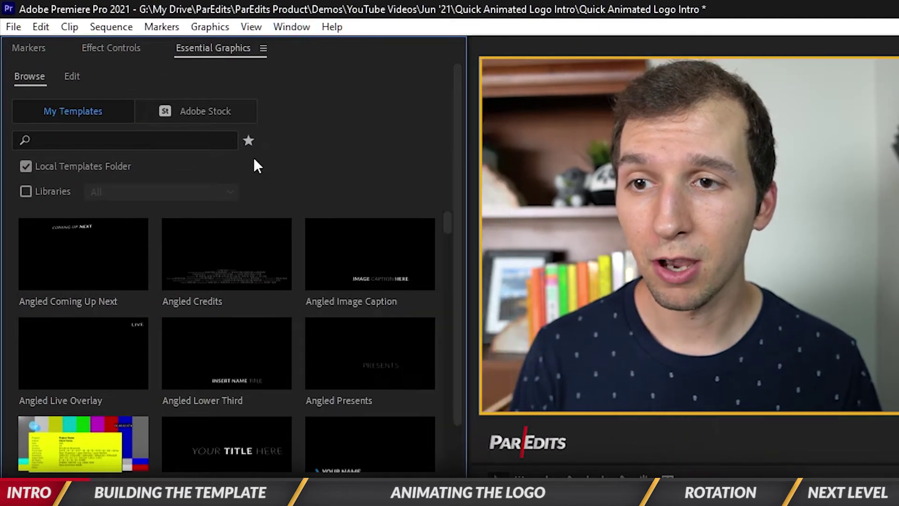
left_click(70, 78)
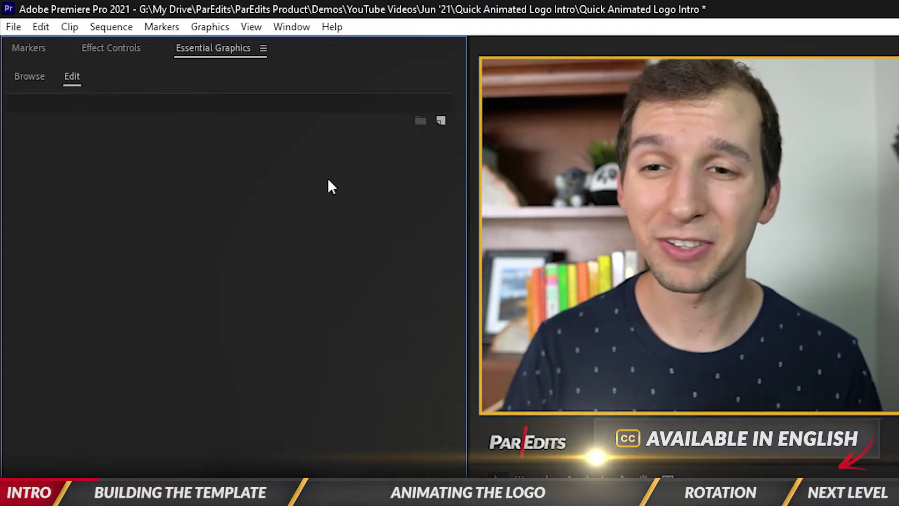
left_click(437, 123)
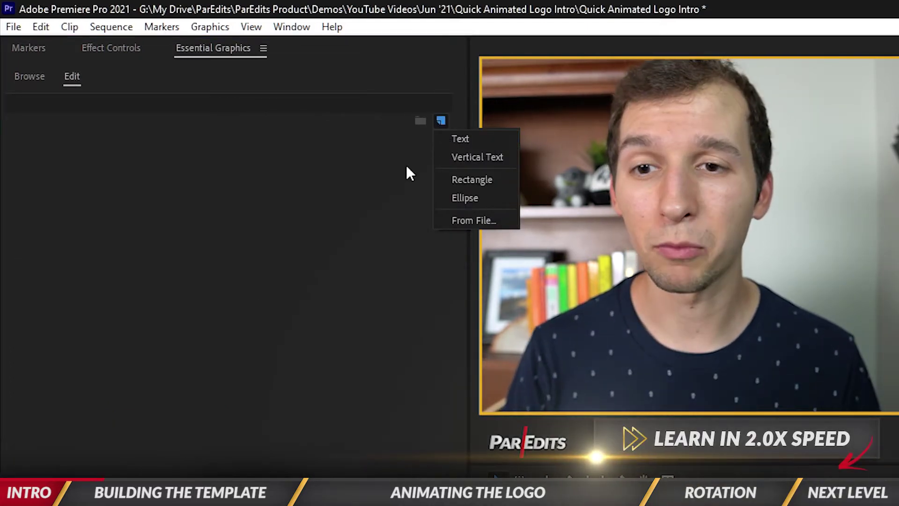
left_click(454, 220)
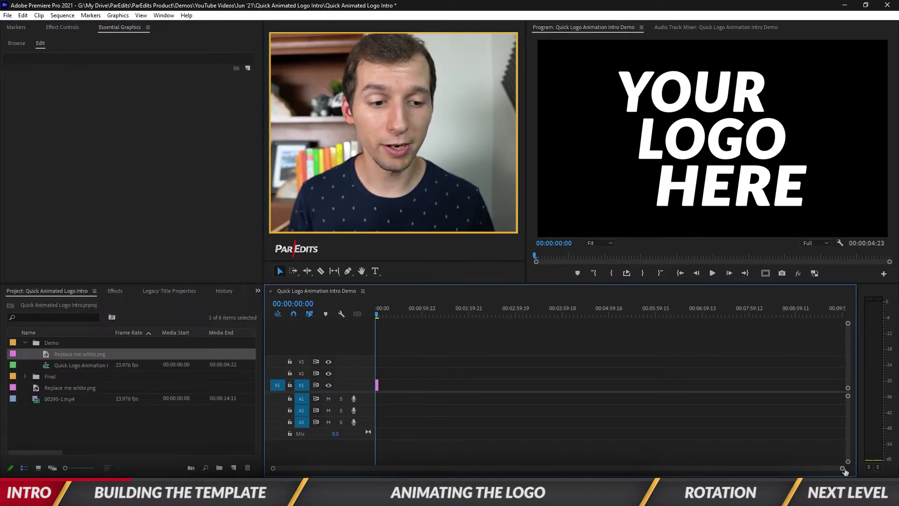
- Move the logo graphic up to V2, place 00295-1.mp4 on V1 beneath it, and mute A1
left_click_drag(840, 468, 583, 456)
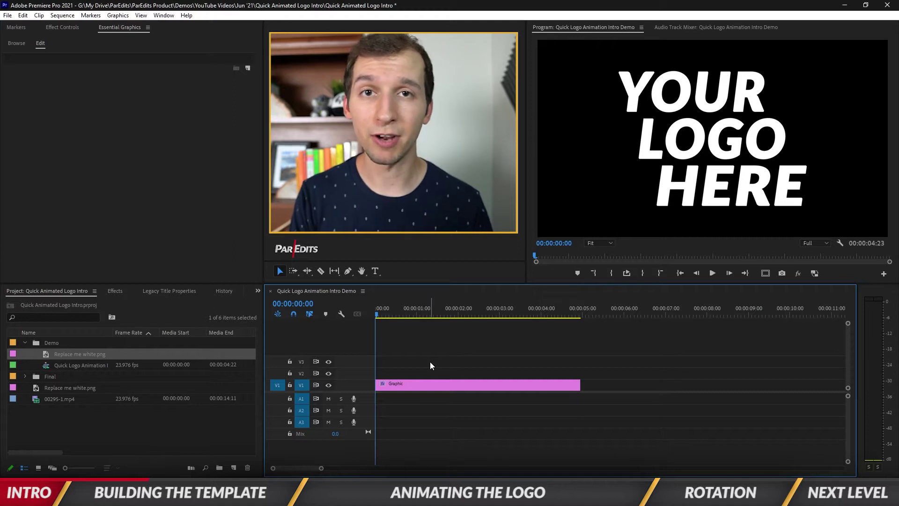
left_click_drag(426, 386, 422, 375)
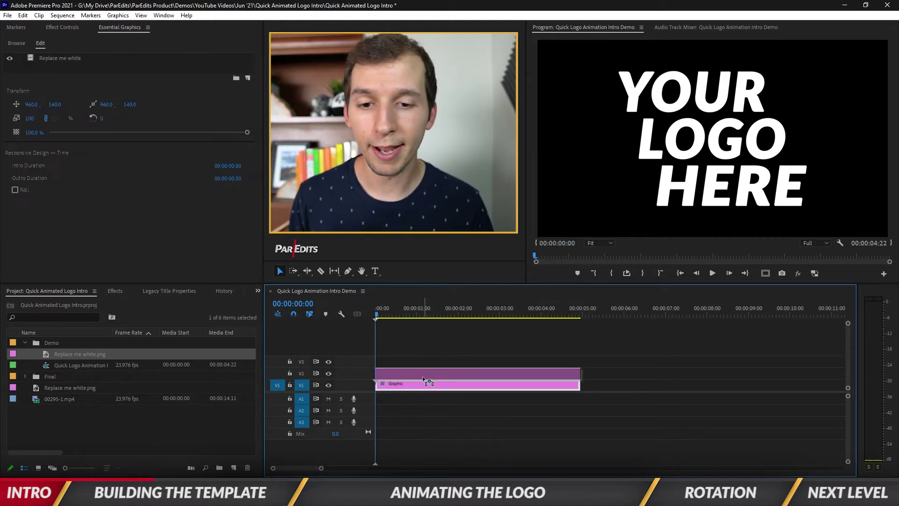
left_click_drag(47, 399, 357, 397)
left_click(328, 399)
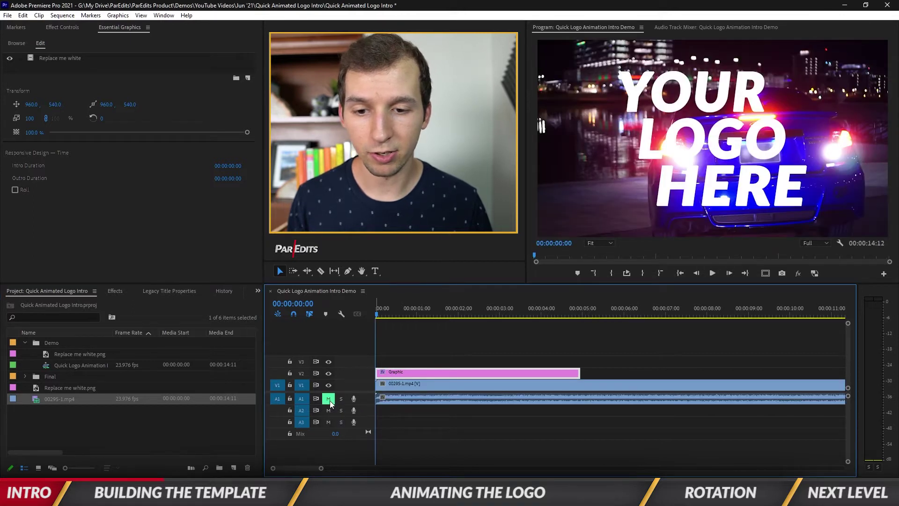
- Try moving the logo horizontally to 995 and rotating it, and undo both changes
double_click(524, 371)
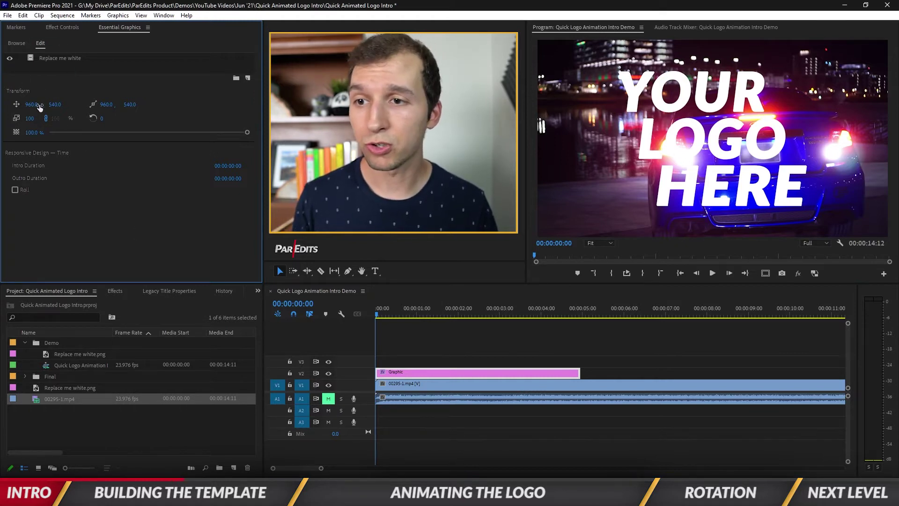
mouse_move(31, 104)
left_mouse_down()
mouse_move(126, 104)
mouse_move(0, 104)
mouse_move(49, 105)
left_mouse_up()
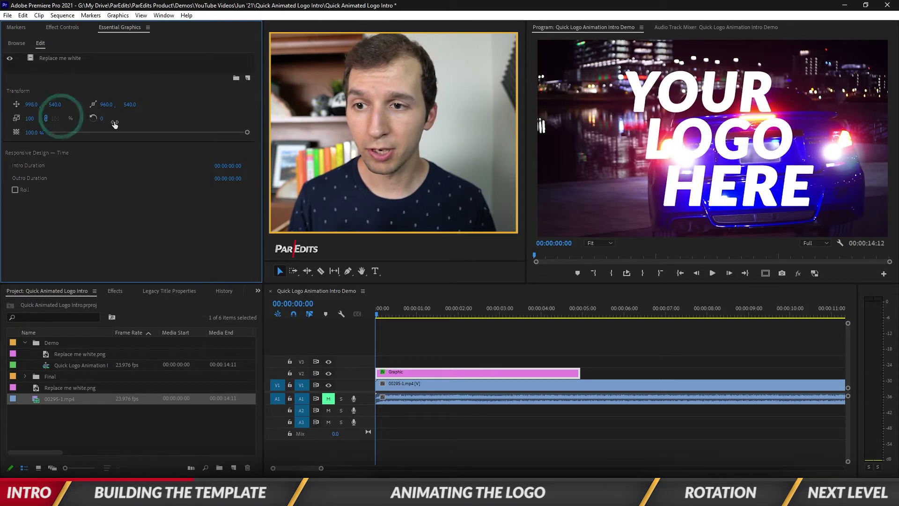
left_click_drag(115, 123, 125, 123)
key("ctrl+z")
key("ctrl+z")
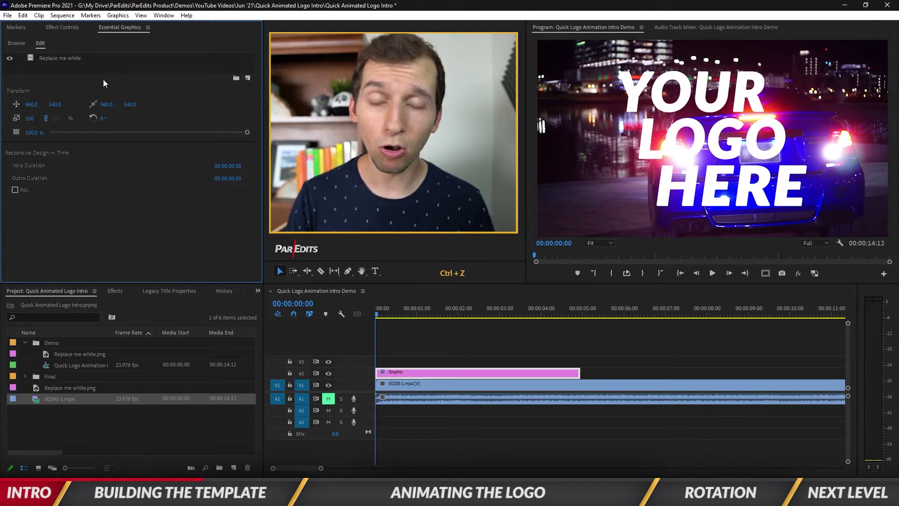
- Apply two Drop Shadow effects below the graphic's Clip layer, each with 100% opacity and 30 softness
left_click(69, 26)
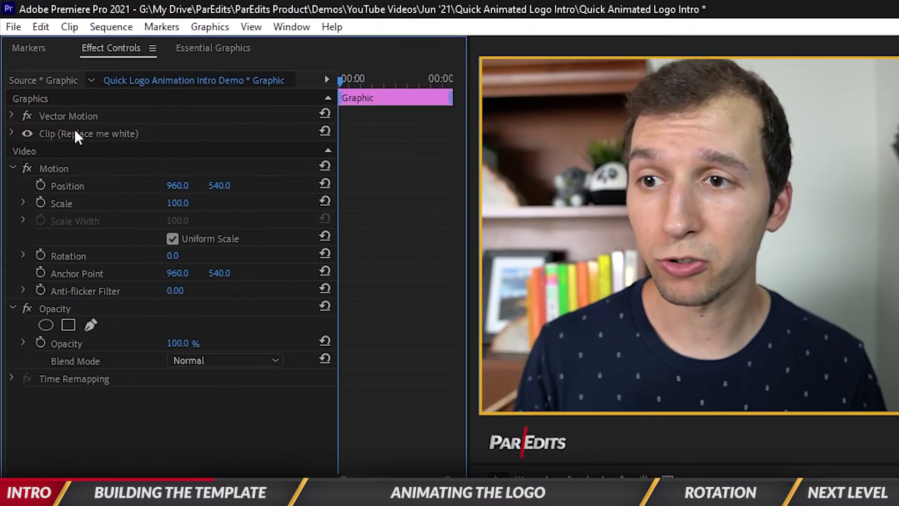
left_click(42, 73)
left_click(11, 133)
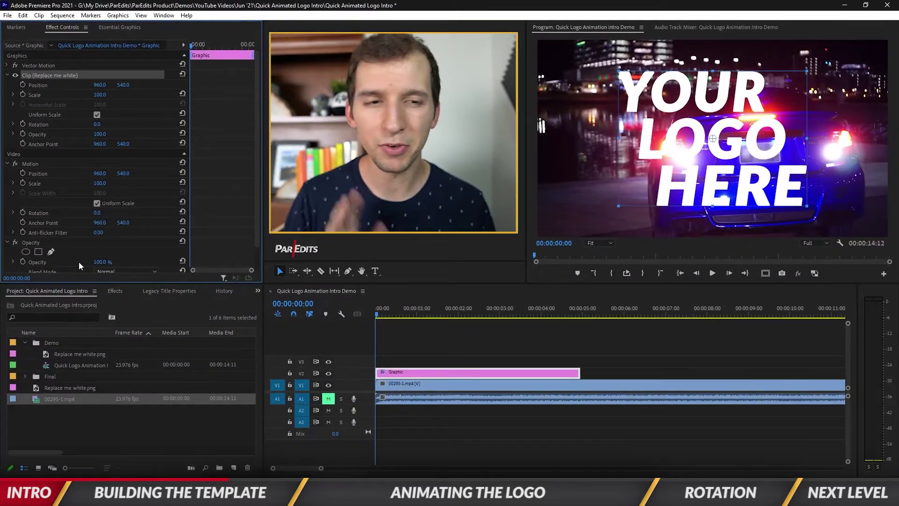
left_click(112, 295)
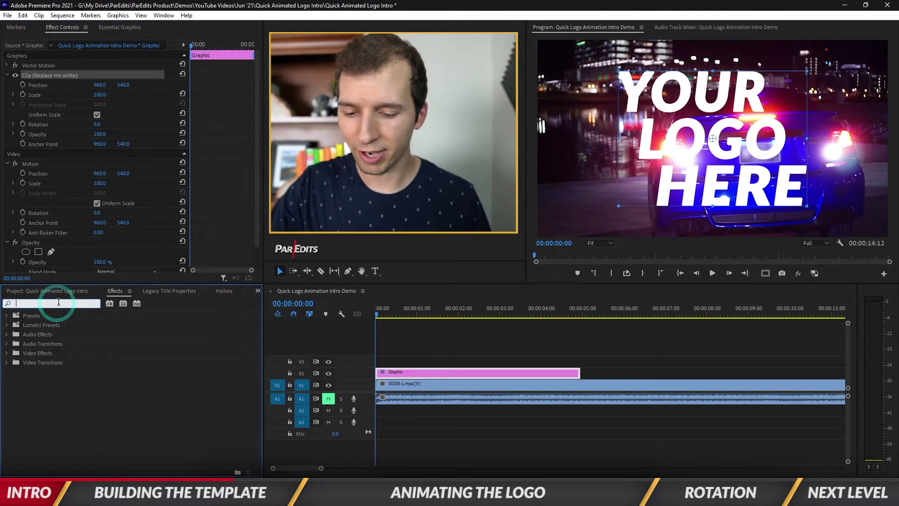
type("drop sha")
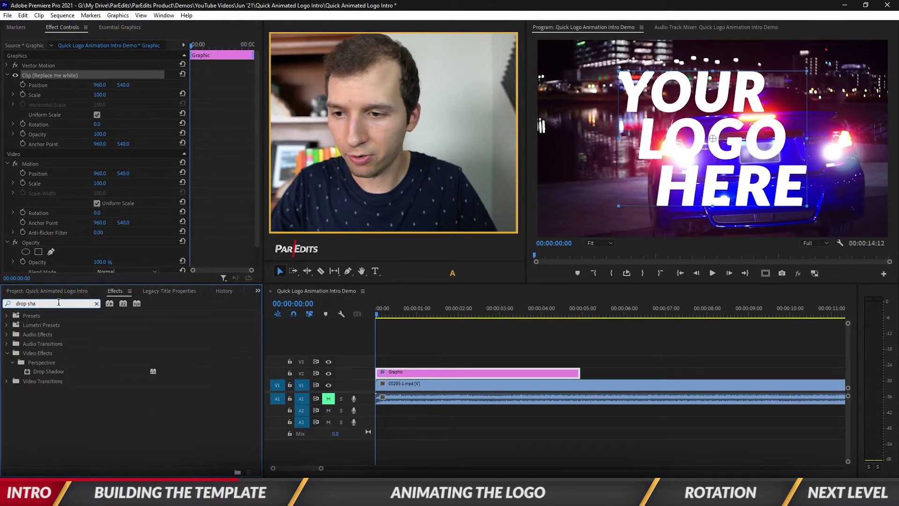
left_click_drag(38, 373, 82, 231)
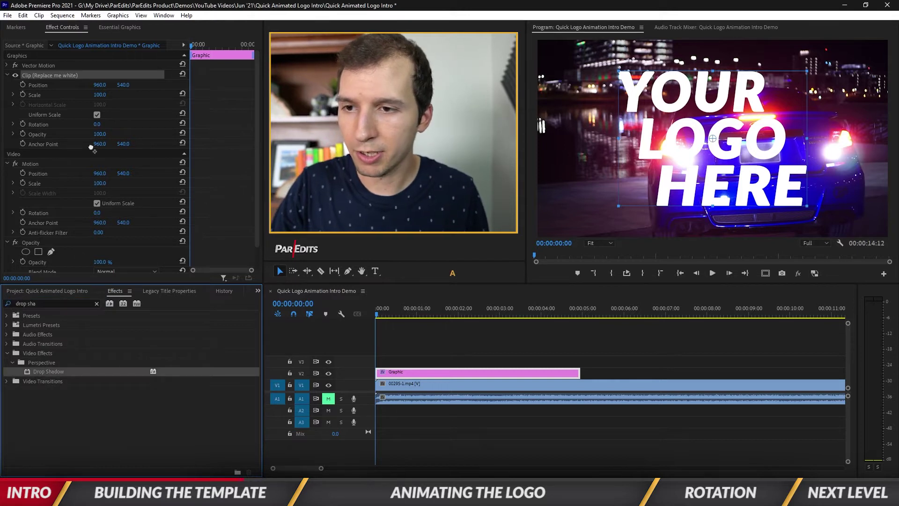
left_click_drag(91, 147, 90, 148)
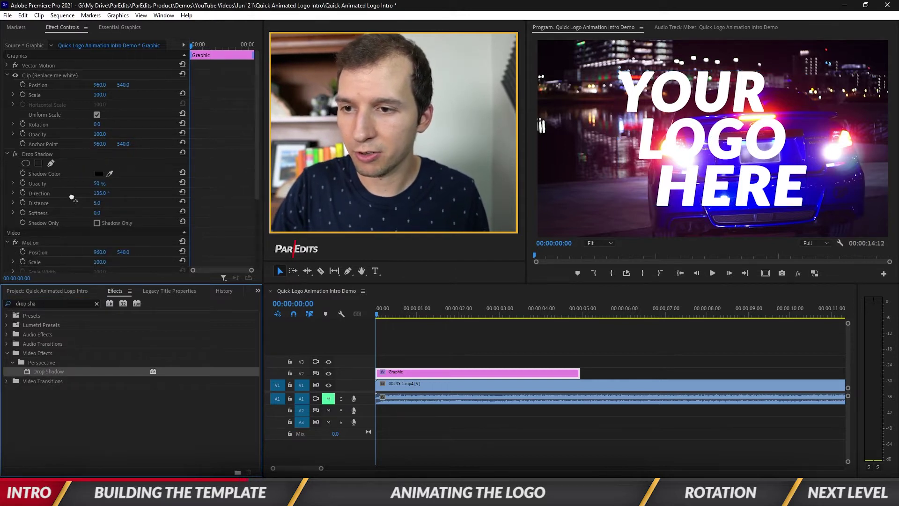
scroll(75, 226, "down", 2)
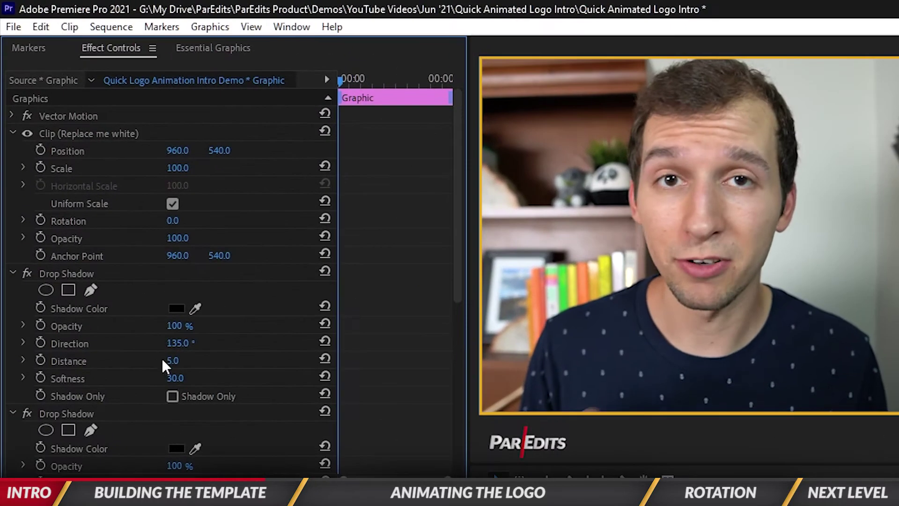
- Reorder the graphic's effects so that both Drop Shadows sit above the Clip layer
left_click_drag(74, 273, 77, 131)
left_click_drag(71, 414, 77, 270)
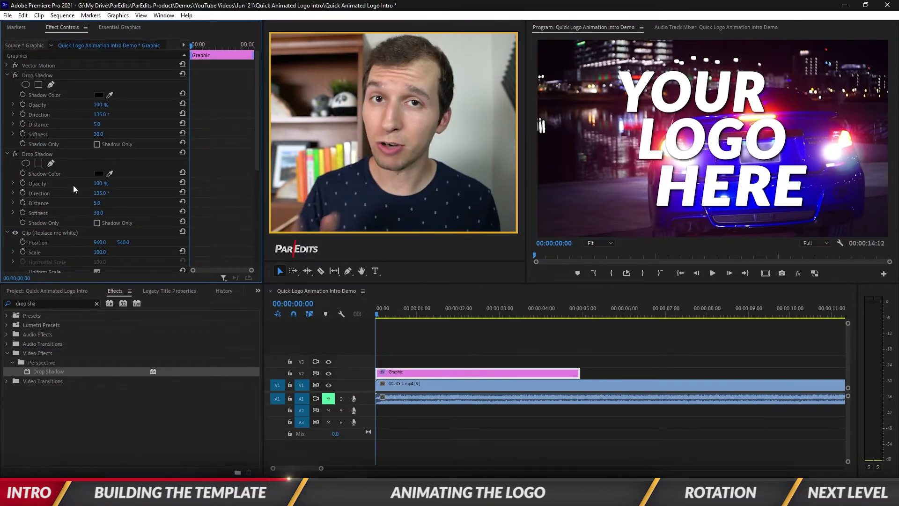
left_click(433, 375)
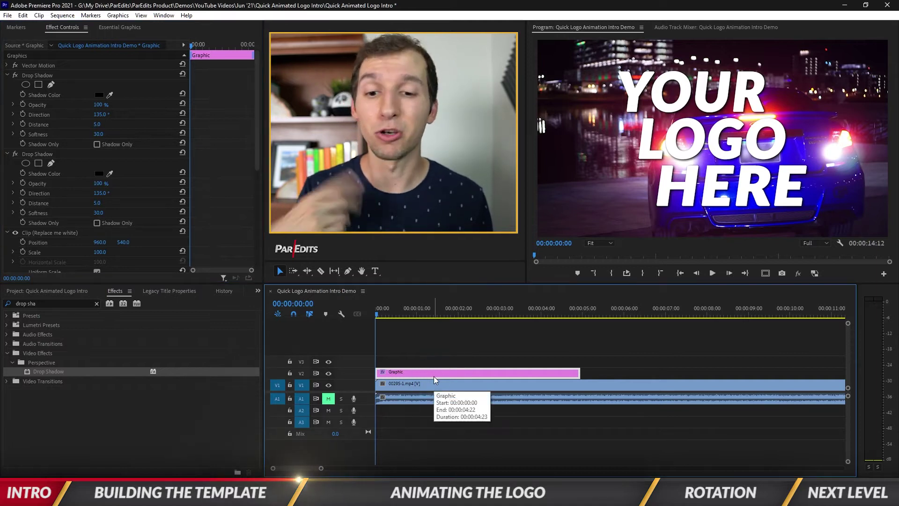
- Collapse both Drop Shadow effects and add the Distort Transform effect to the graphic above them
left_click(86, 303)
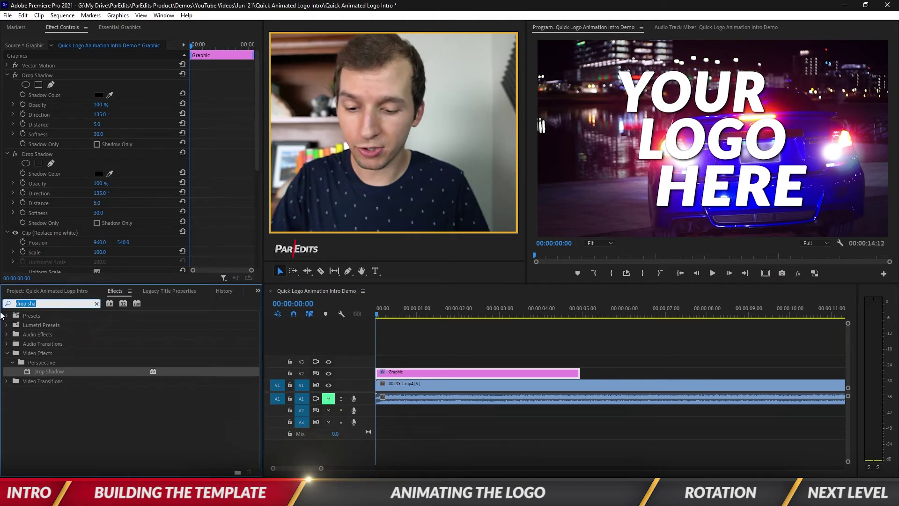
type("transform")
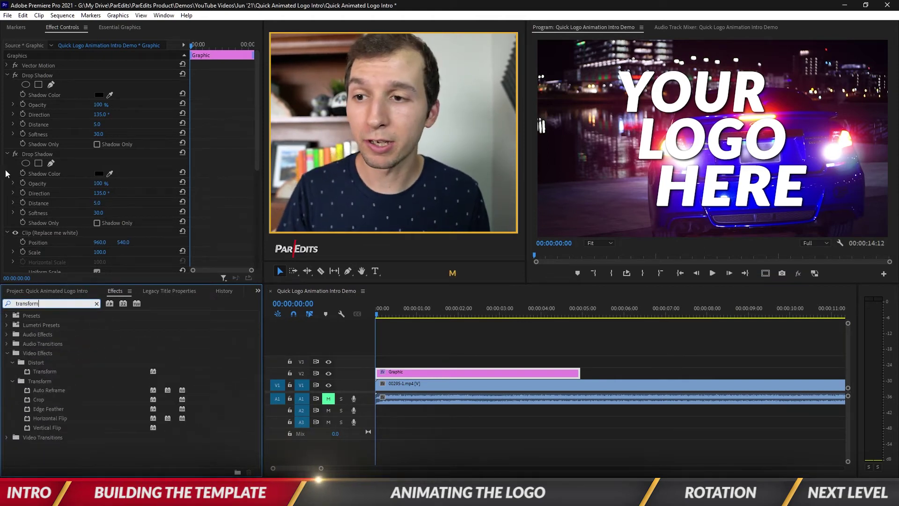
left_click(7, 154)
left_click(7, 76)
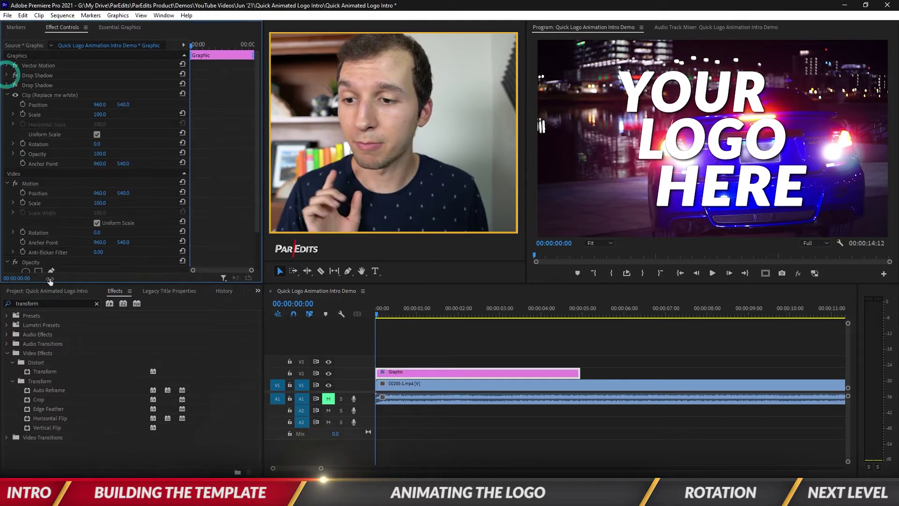
left_click_drag(49, 372, 64, 288)
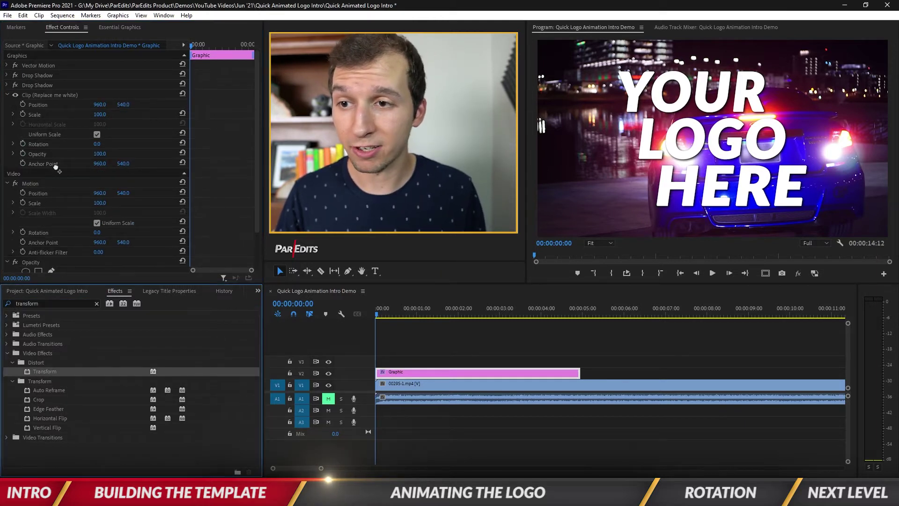
left_click_drag(40, 74, 41, 74)
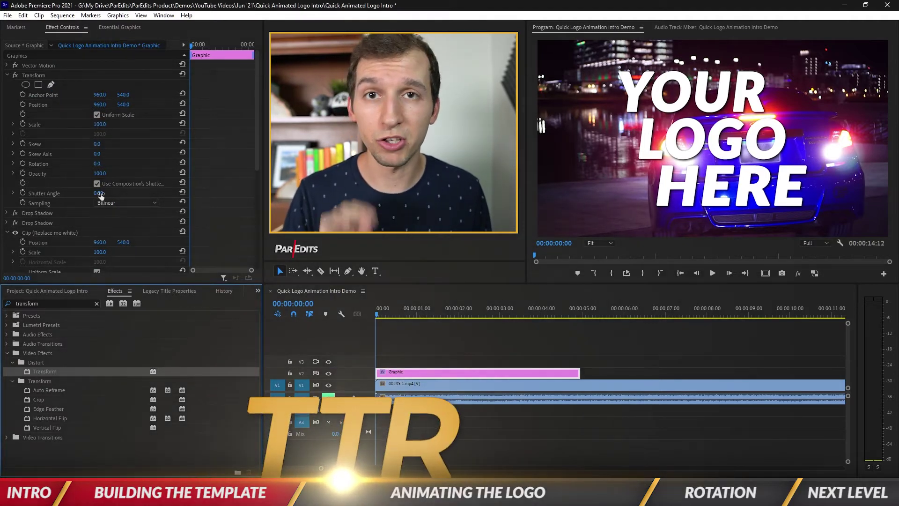
- Set the Transform effect's Shutter Angle to 200 and its Scale to 0
left_click_drag(100, 194, 166, 193)
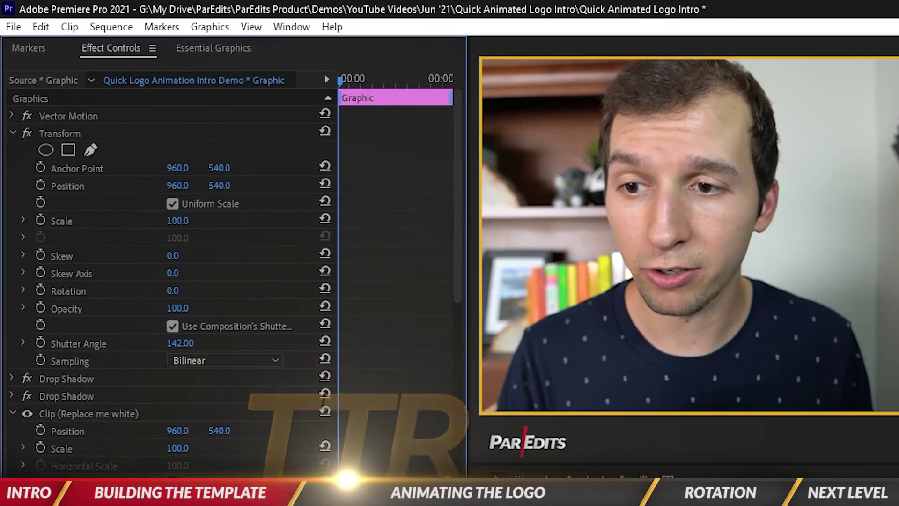
left_click_drag(181, 343, 208, 343)
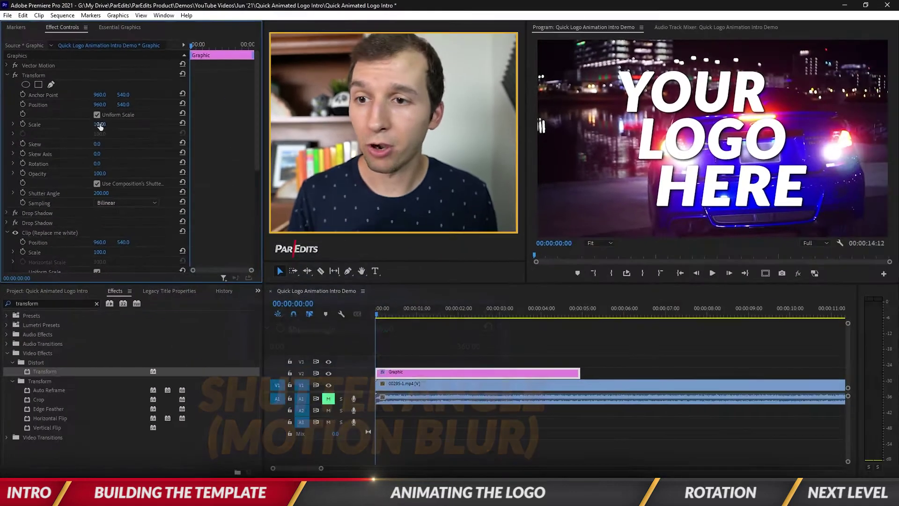
mouse_move(106, 124)
left_mouse_down()
mouse_move(85, 124)
mouse_move(107, 124)
left_mouse_up()
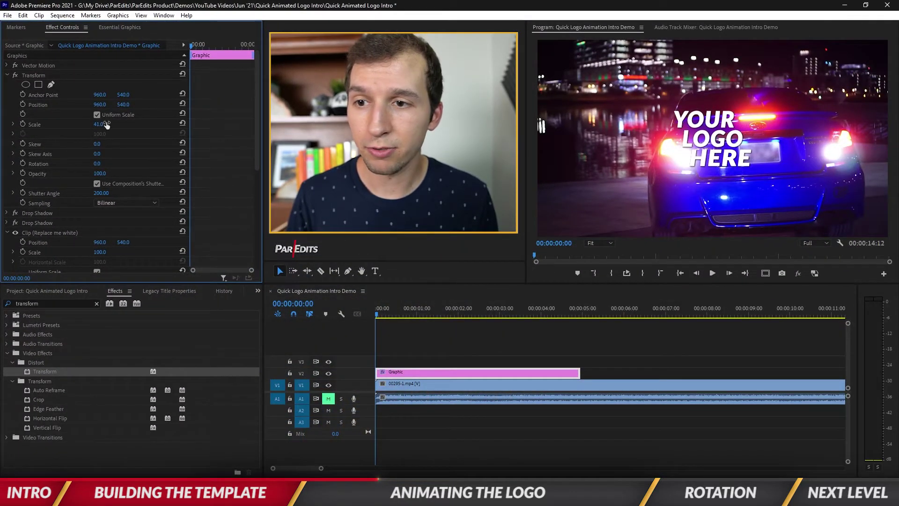
key("Return")
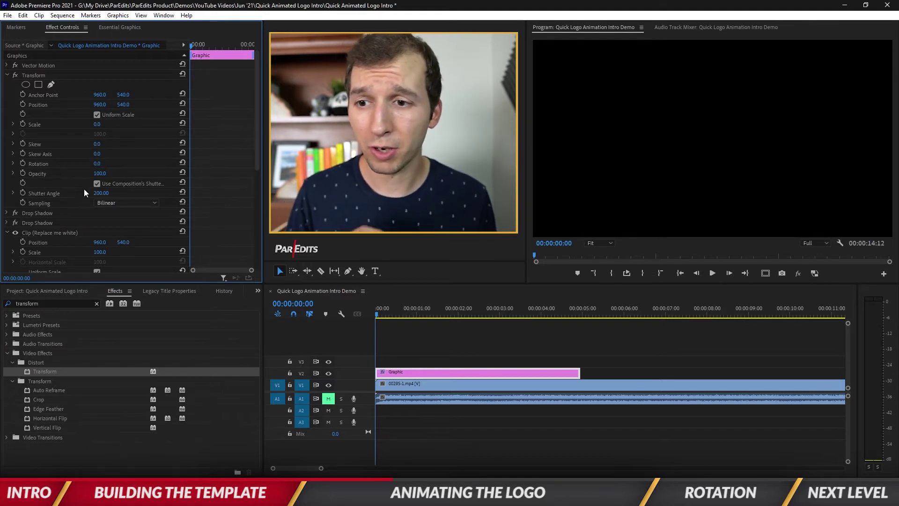
- Set the Transform effect's Shutter Angle to 0 and add starting keyframes for Shutter Angle and Scale at the beginning of the clip
left_click(99, 193)
type("0")
key("Return")
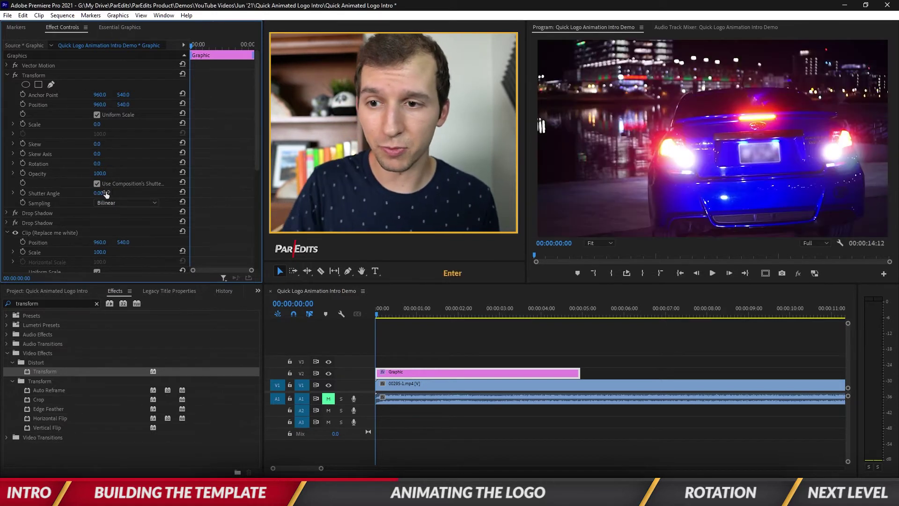
key("ctrl+z")
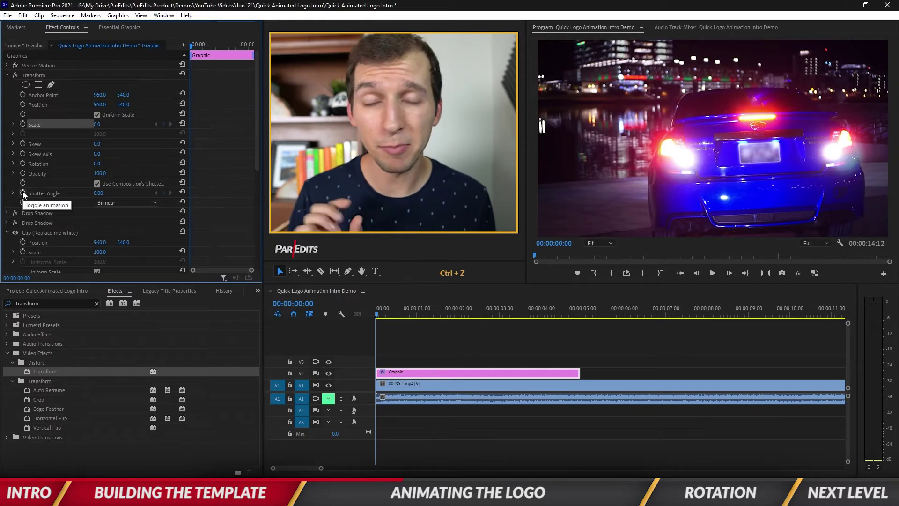
left_click(23, 124)
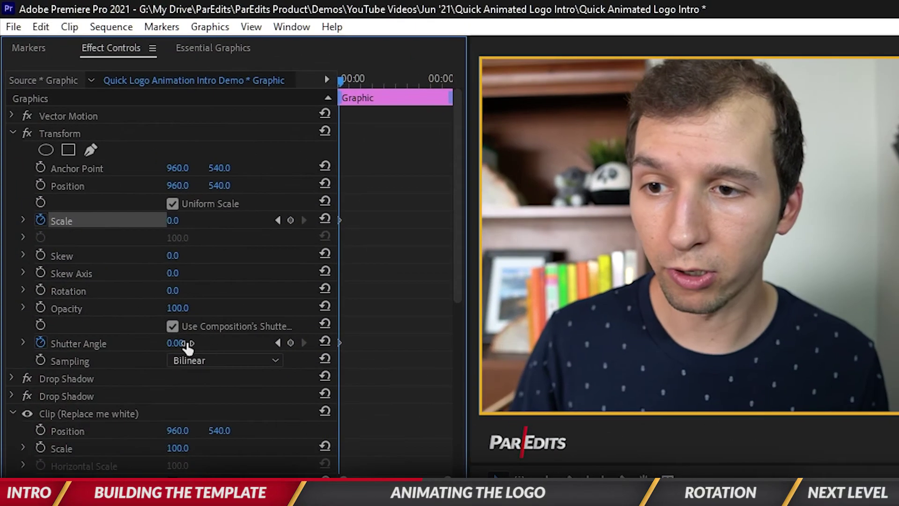
- Set the Transform effect's Shutter Angle to 200 at 00:00:00:01, one frame after the start
left_click(104, 190)
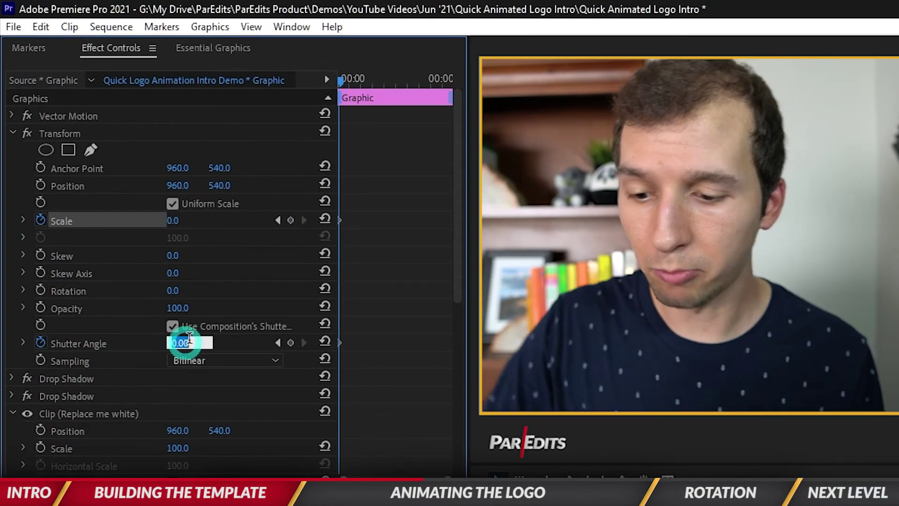
type("200")
key("Return")
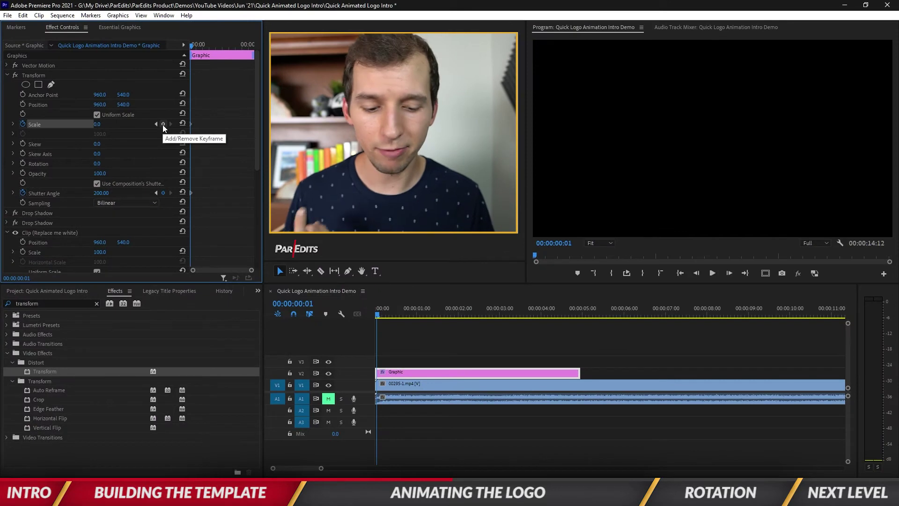
- Add a Transform Scale keyframe of 100 at 00:00:00:06 so the logo grows in
key("shift+Right")
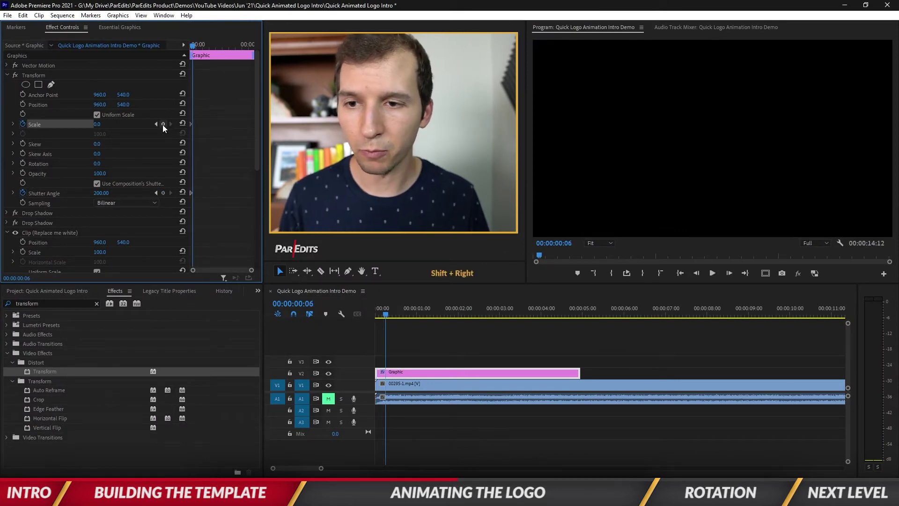
left_click(321, 305)
left_click(314, 328)
left_click(99, 125)
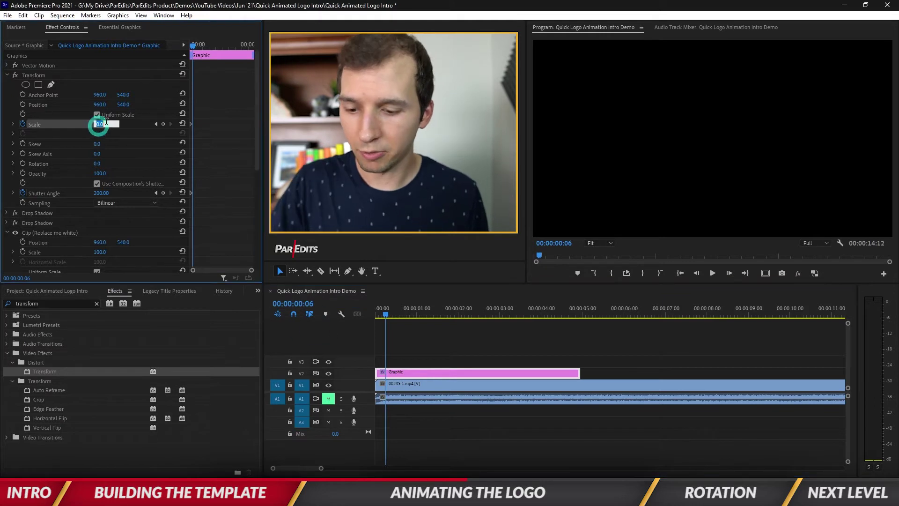
type("100")
key("Return")
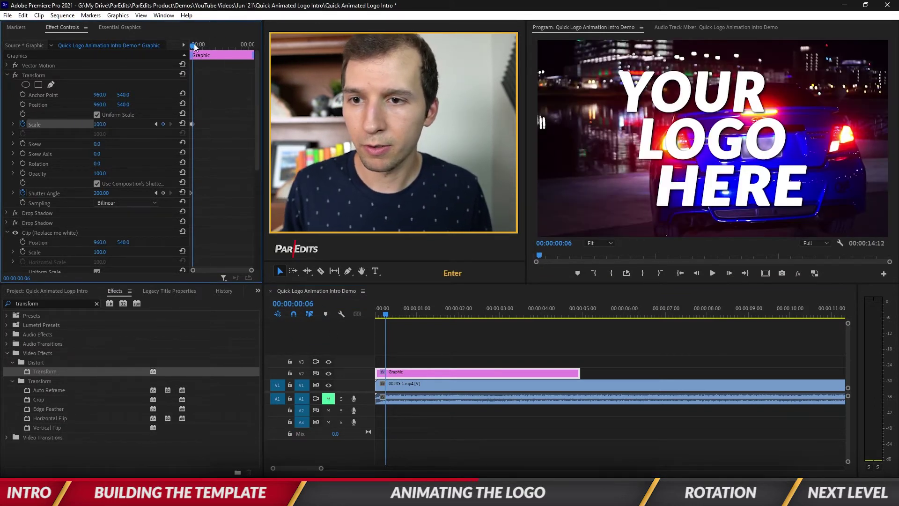
- Play back the logo's scale-in animation from the start of the clip
left_click_drag(194, 43, 182, 43)
key("space")
key("space")
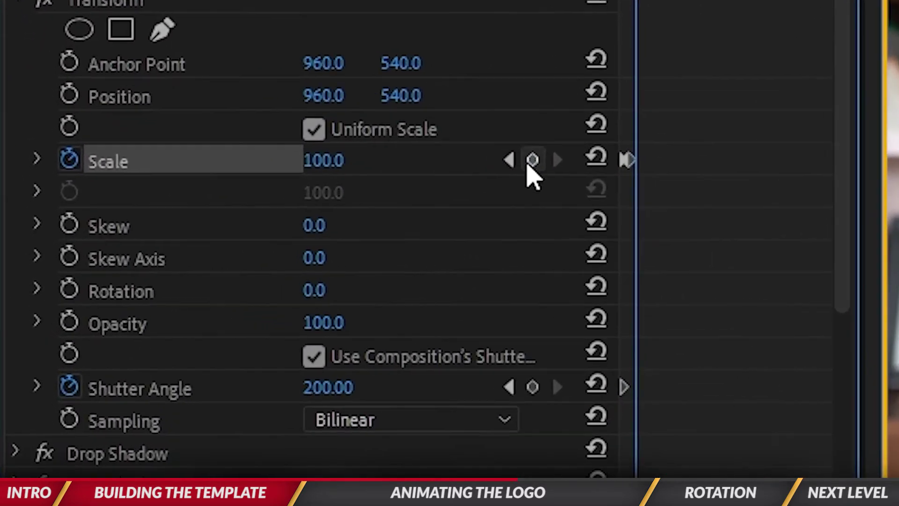
- Add holding Scale keyframes at 100, followed by a short pulse to 110 and back to 100 on successive frames
left_click(532, 160)
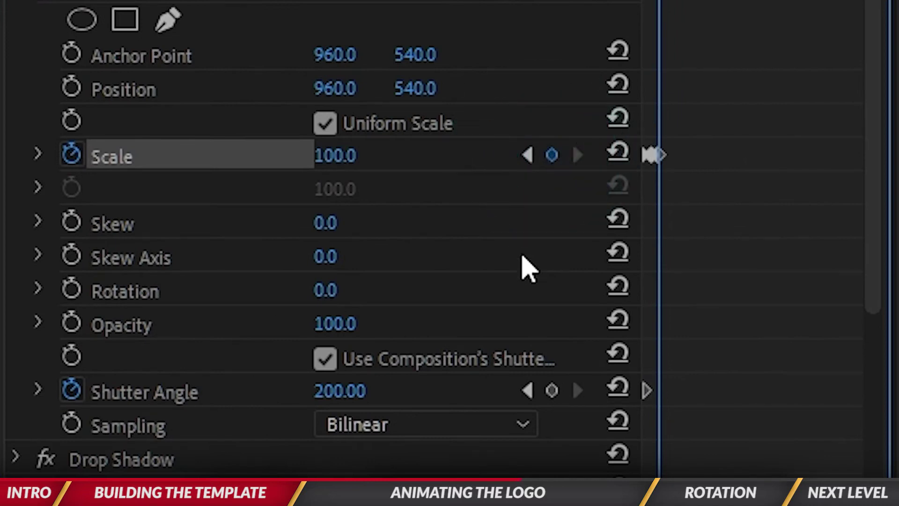
key("Right")
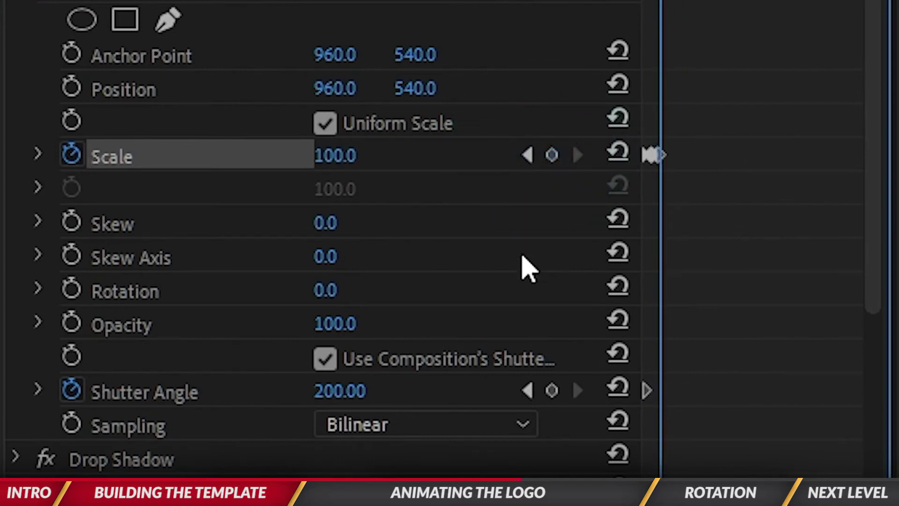
left_click(553, 162)
left_click(553, 165)
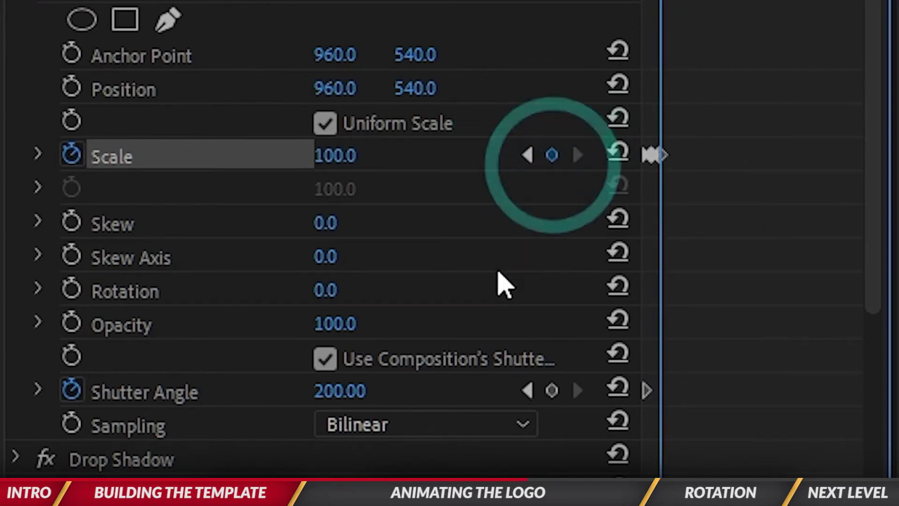
key("Right")
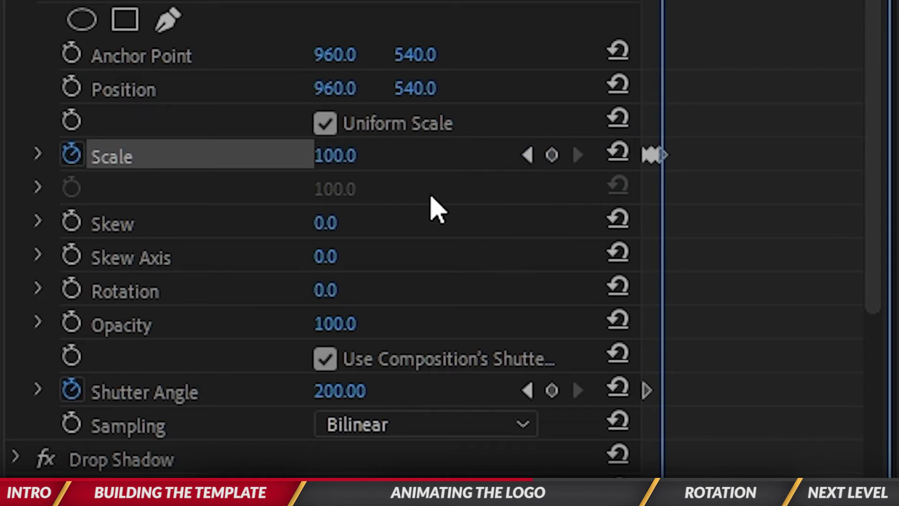
type("110")
key("Return")
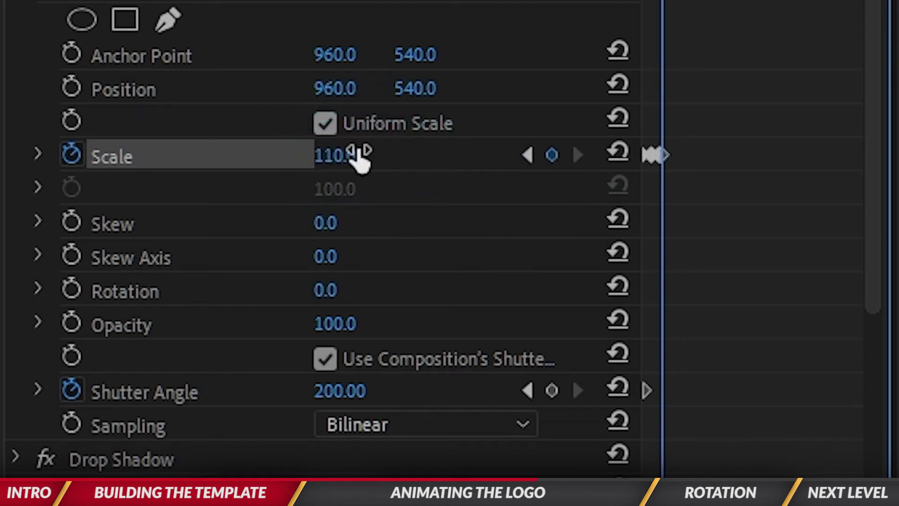
left_click(359, 155)
type("100")
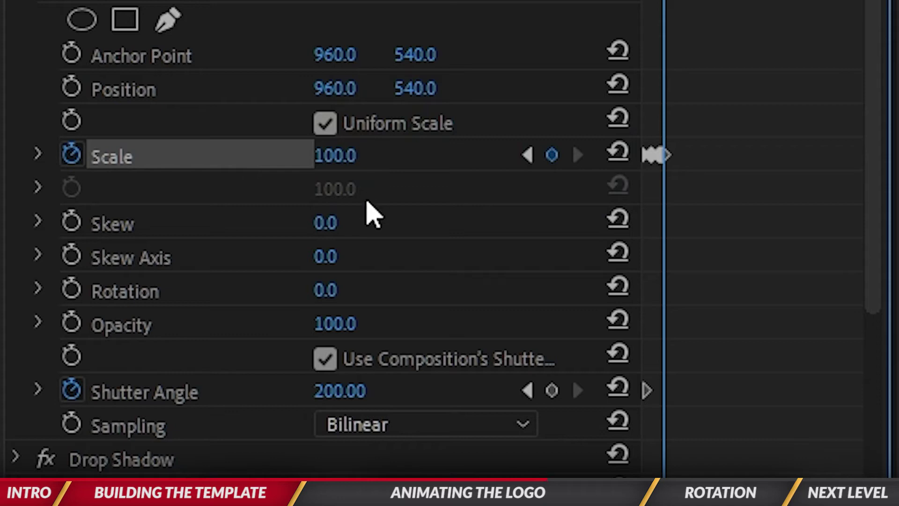
- Repeat the Scale pulse with keyframes of 110 and 100 further along, and add a holding keyframe at 100
key("Right")
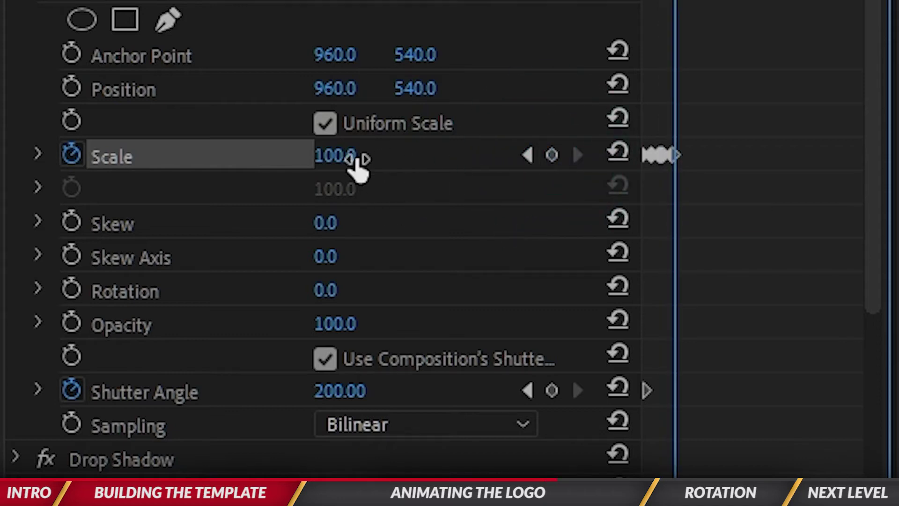
type("110")
key("Return")
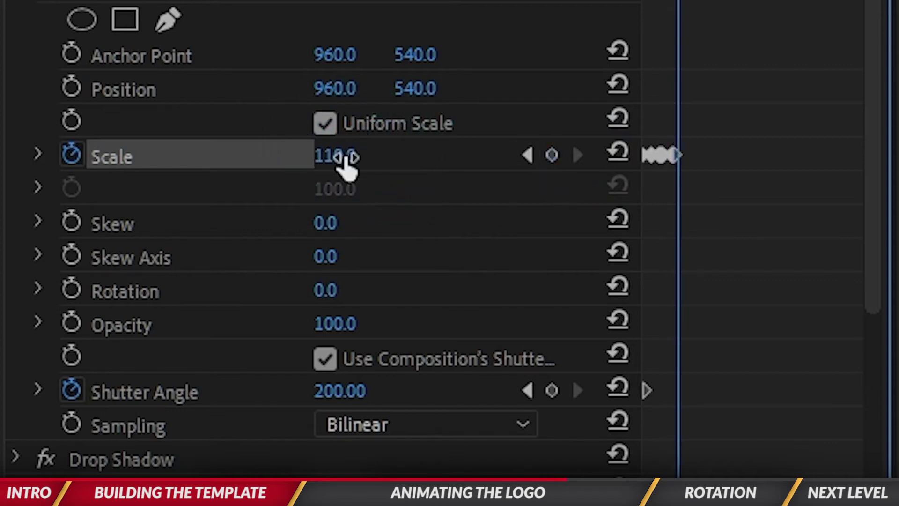
type("100")
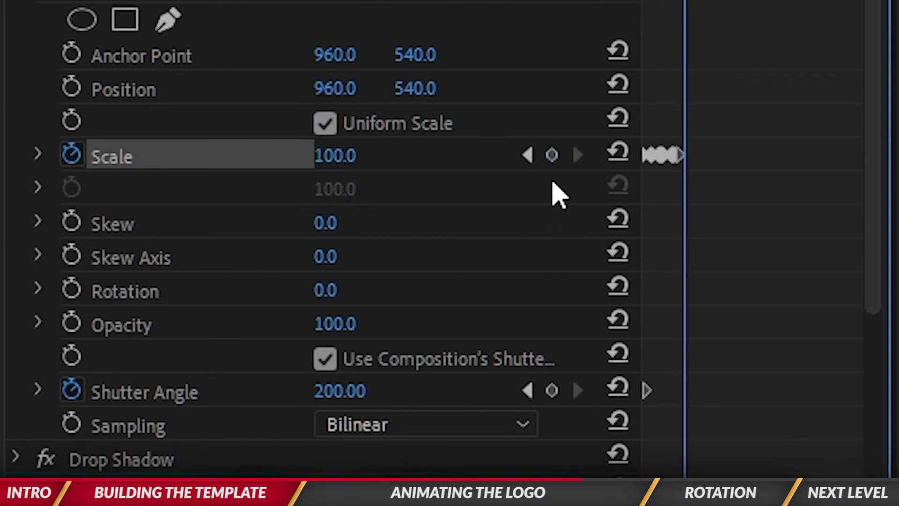
left_click(551, 155)
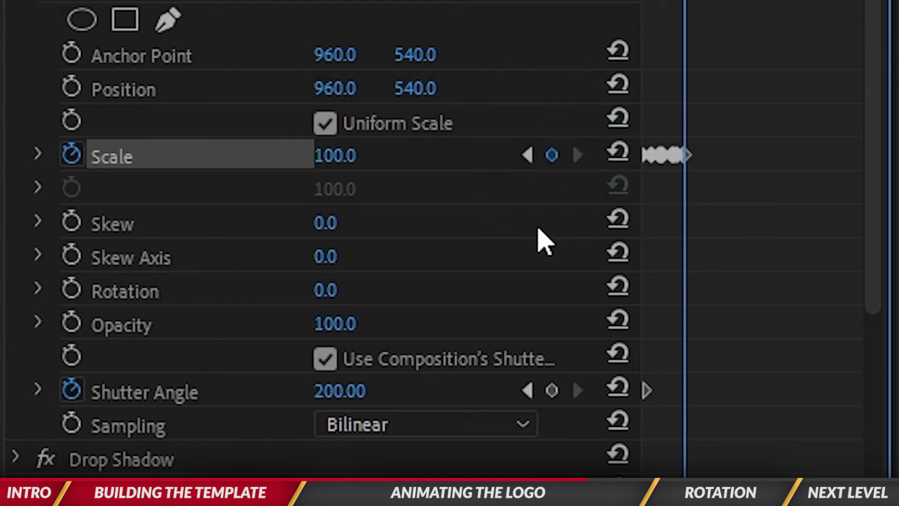
- End the animation with a Scale keyframe of 0, keeping Shutter Angle at 200 one frame before it and 0 on it
key("shift+Right")
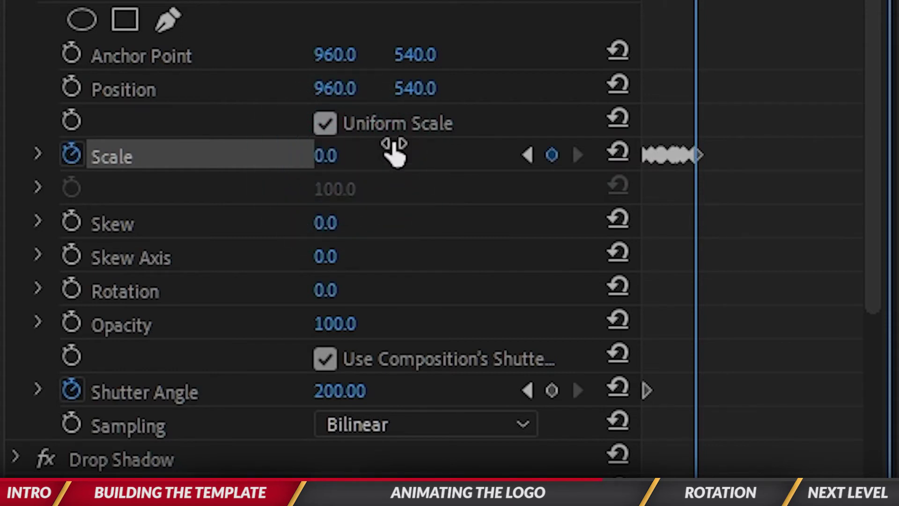
left_click(552, 393)
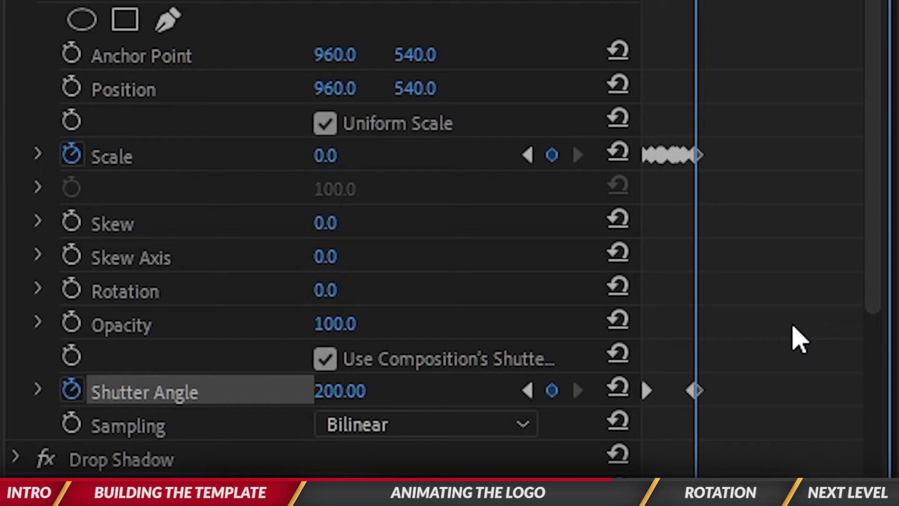
key("Left")
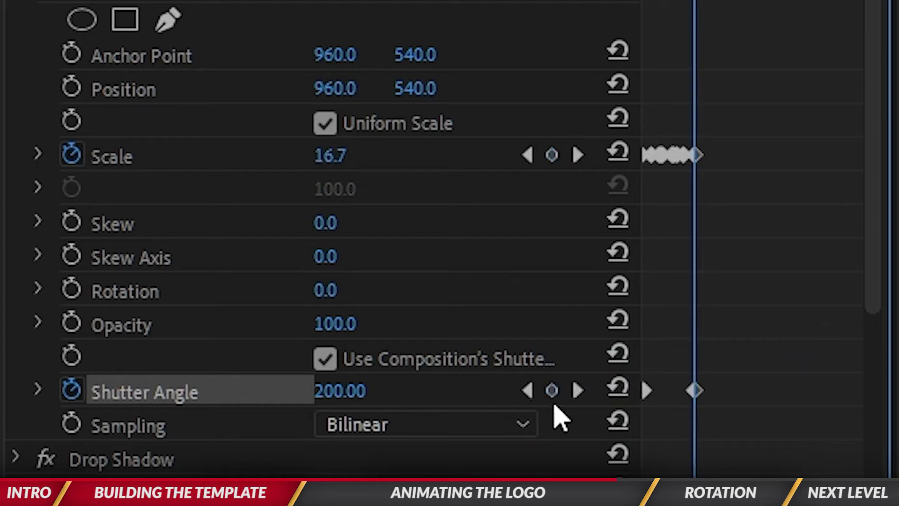
left_click(578, 392)
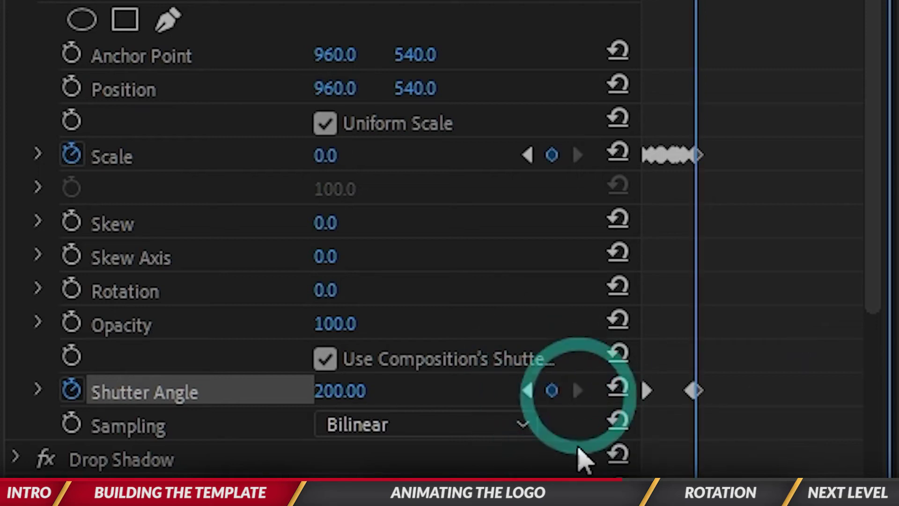
left_click(356, 389)
type("0")
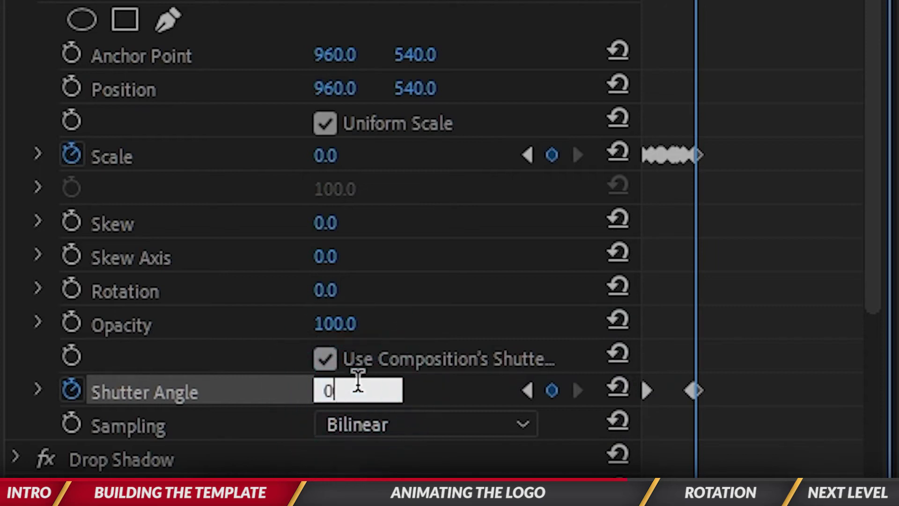
key("Return")
- Play back the complete scale and motion blur animation from the start of the clip
left_click_drag(695, 1, 643, 1)
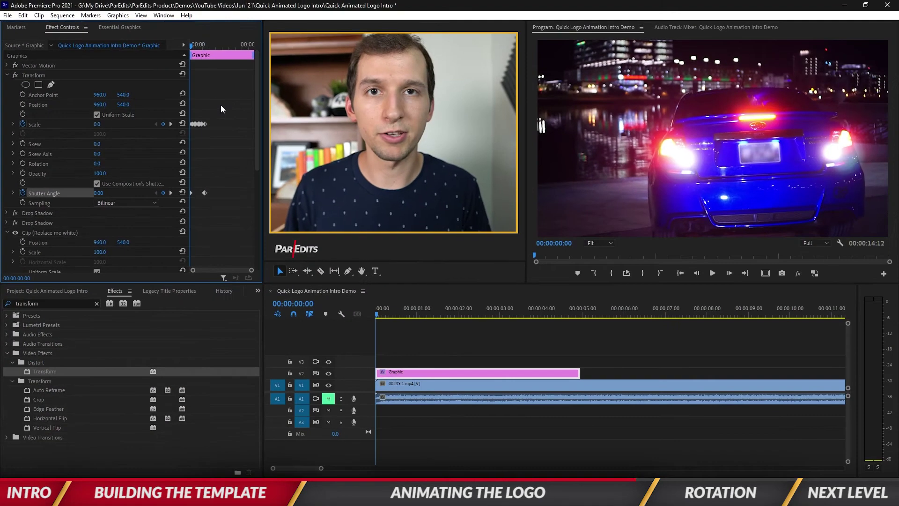
key("space")
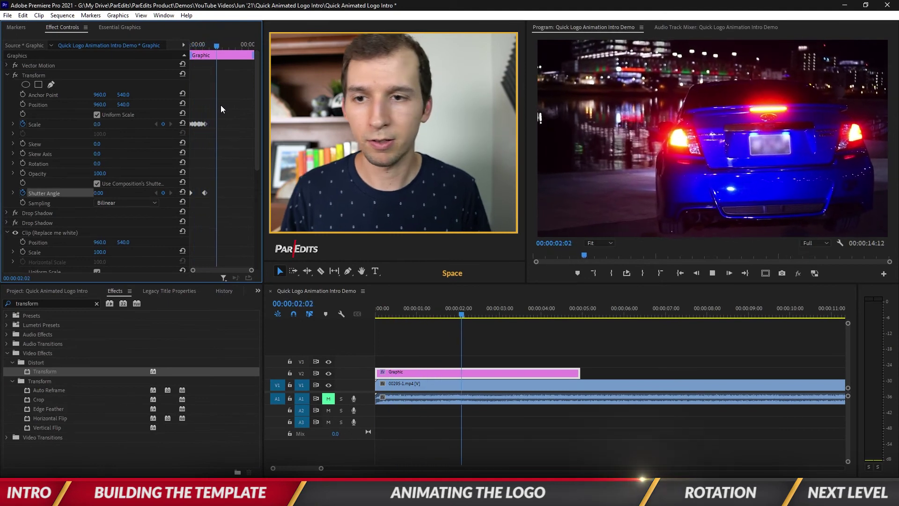
key("space")
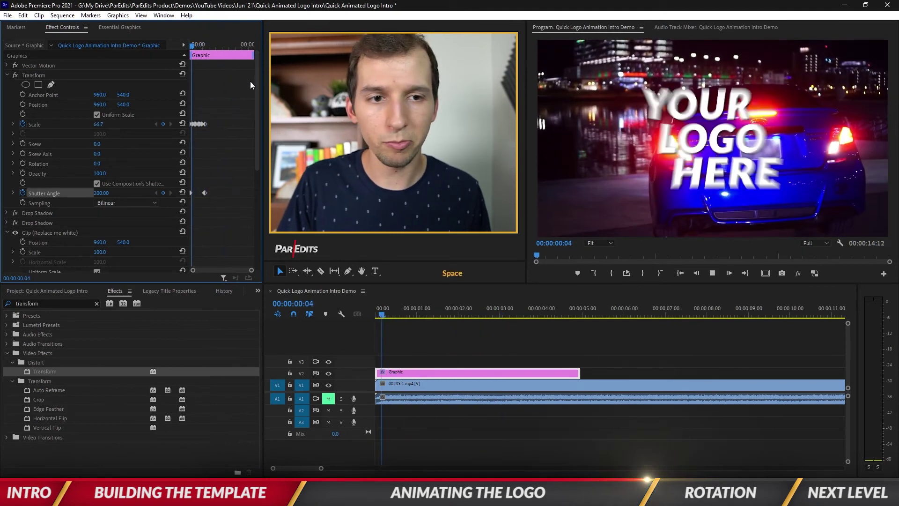
left_click_drag(226, 44, 192, 80)
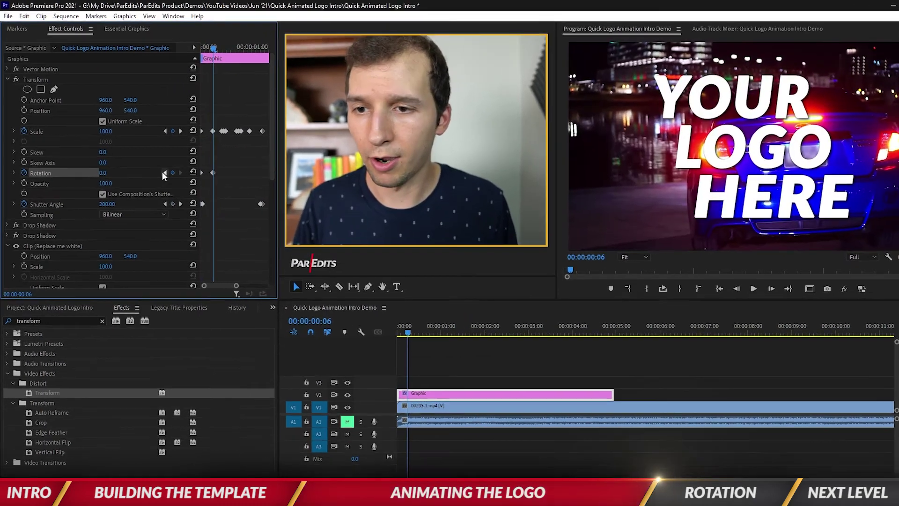
- Keyframe the Transform effect's Rotation from -360 at the clip start to 0 at the second Scale keyframe
left_click(155, 164)
left_click(162, 258)
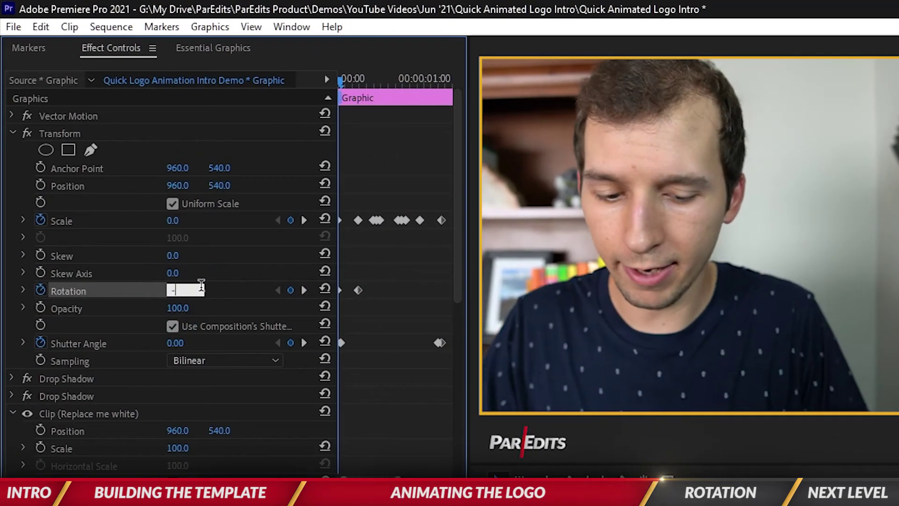
type("-360")
key("Return")
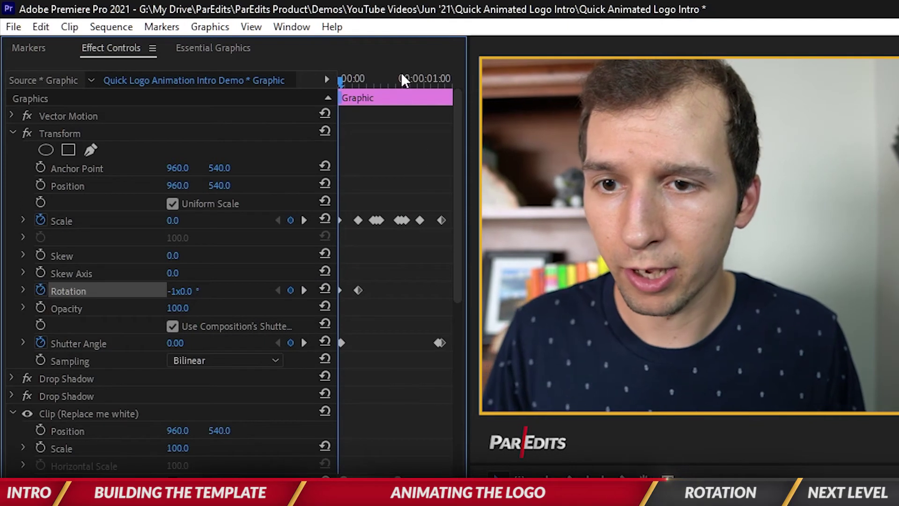
- Hold Rotation at 0 with a keyframe where the logo's exit begins, and set it to 360 at the last Scale keyframe
left_click_drag(403, 76, 420, 78)
left_click(290, 289)
left_click(304, 220)
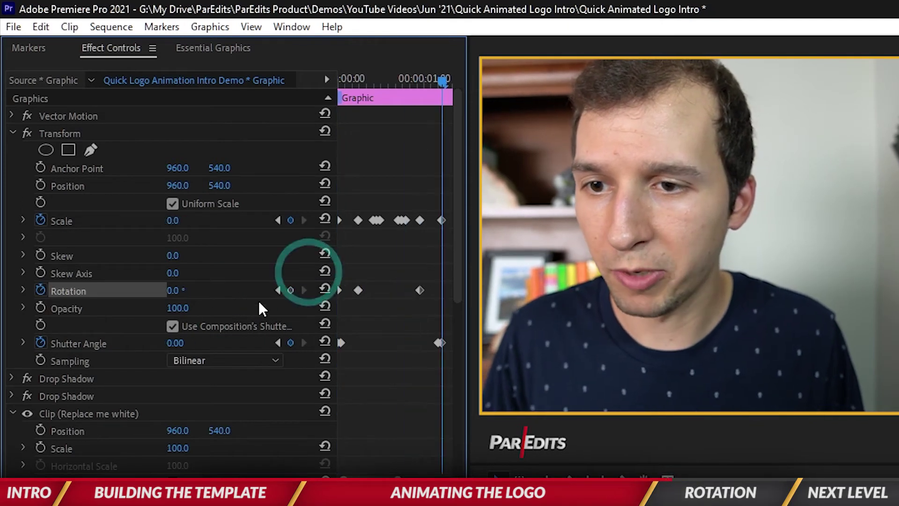
left_click(174, 290)
type("360")
key("Return")
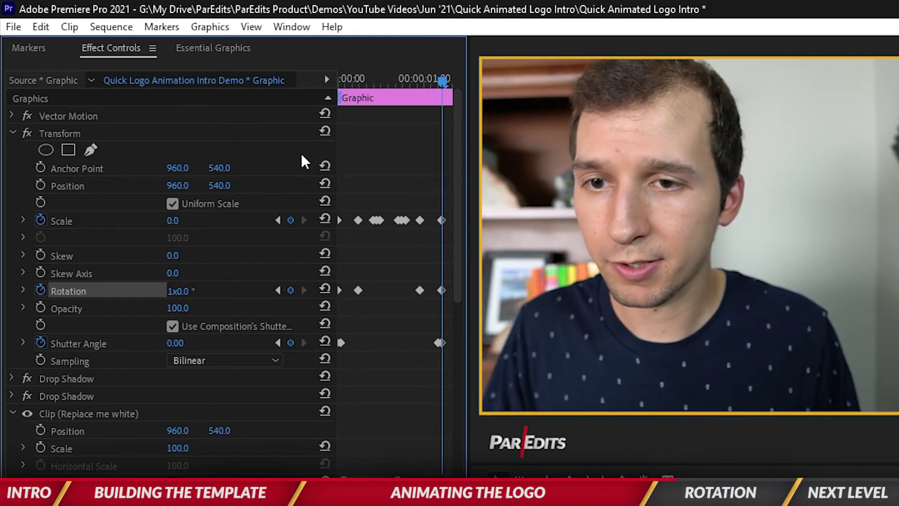
- Play back the logo animation from the start to check the rotation in and out
left_click_drag(426, 77, 284, 122)
key("space")
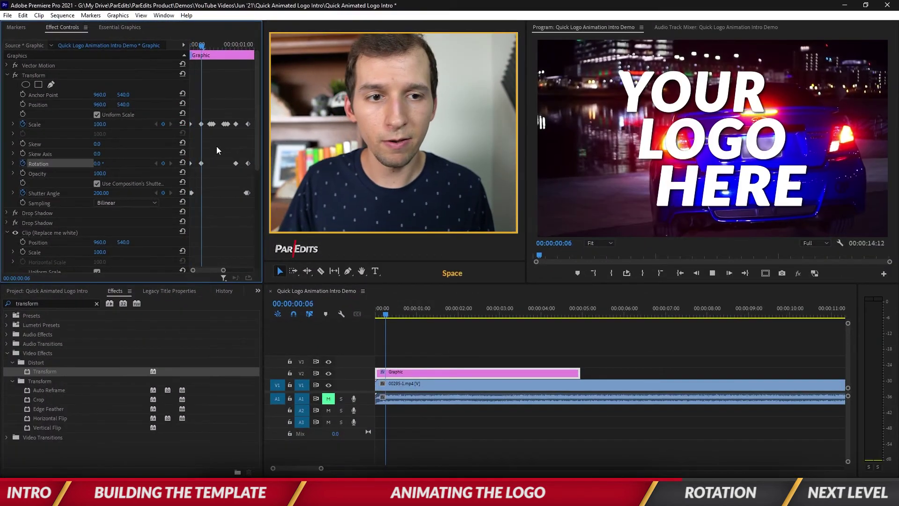
left_click_drag(216, 44, 190, 47)
key("space")
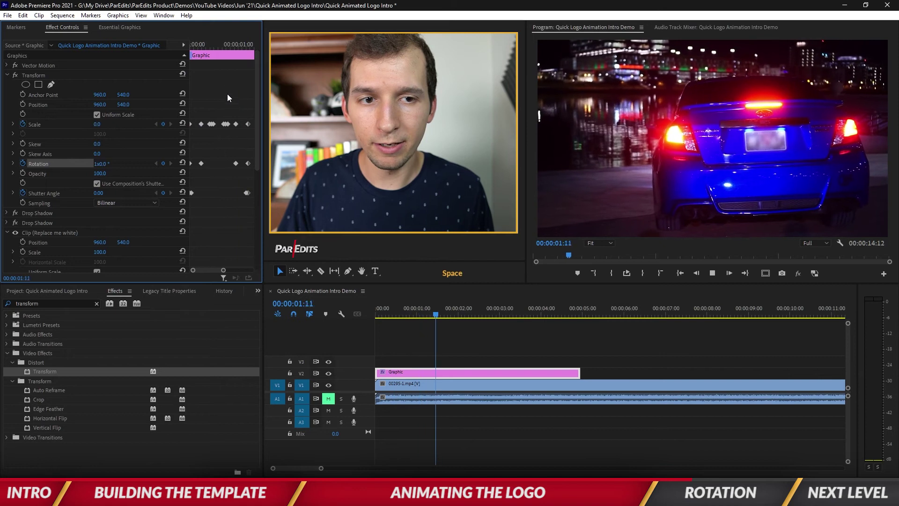
- Try lowering the Shutter Angle to 154 at 00:00:00:03 during the spin-in, and undo the change
left_click_drag(215, 44, 178, 66)
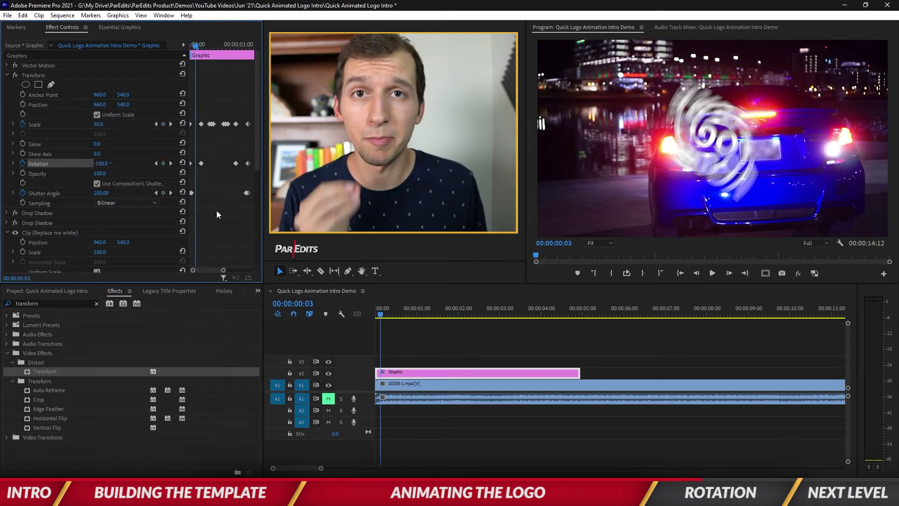
left_click_drag(101, 193, 75, 192)
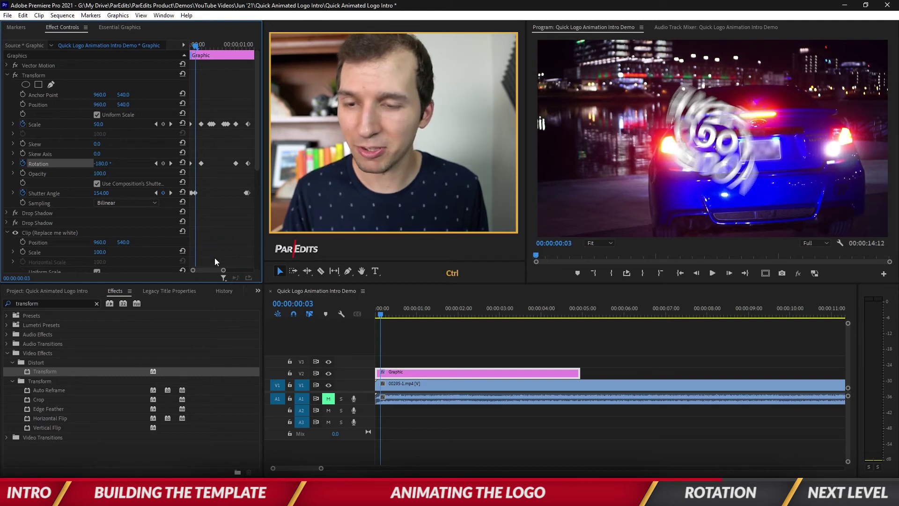
key("ctrl+z")
key("ctrl+z")
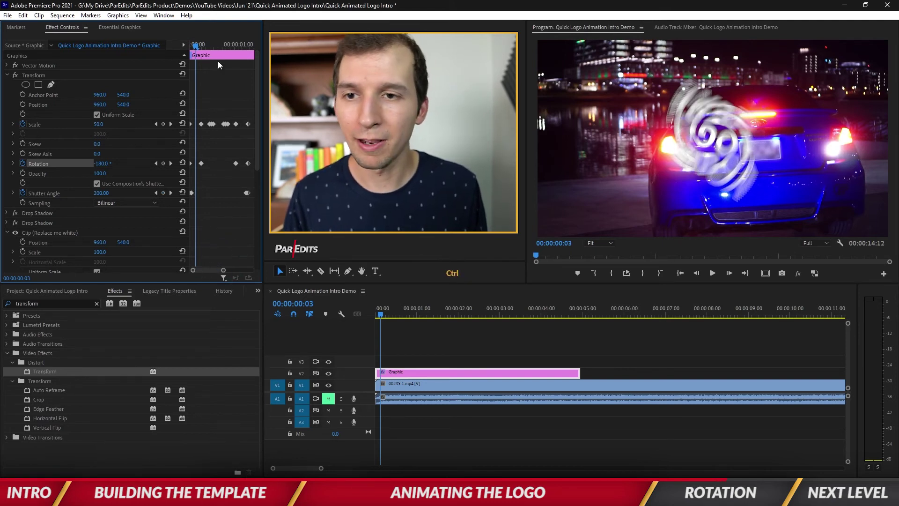
- Return to the beginning of the sequence and play the finished logo animation
key("Home")
key("space")
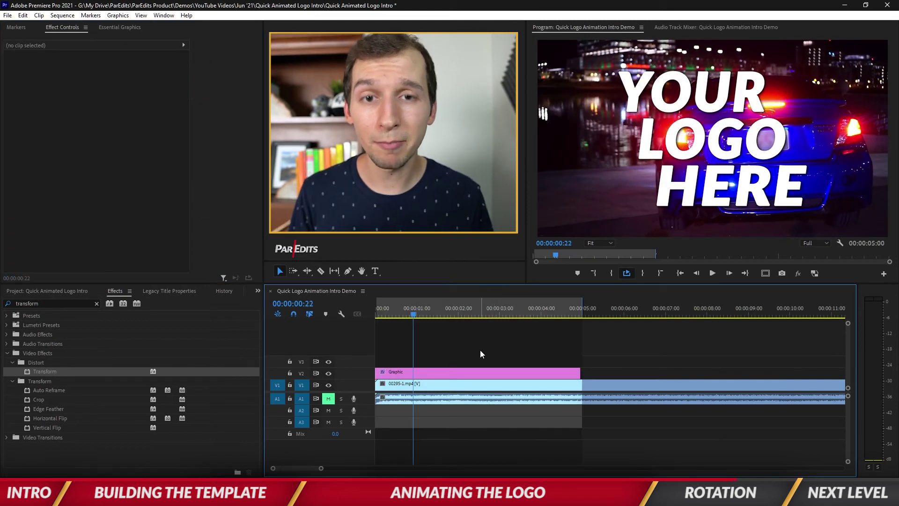
- Review the Export As Motion Graphics Template settings for the graphic clip and close them without exporting
right_click(467, 372)
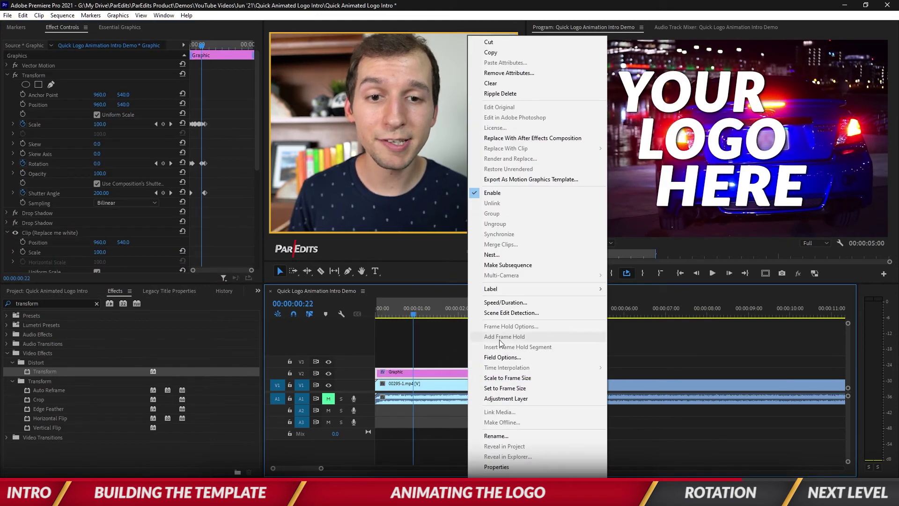
left_click(532, 179)
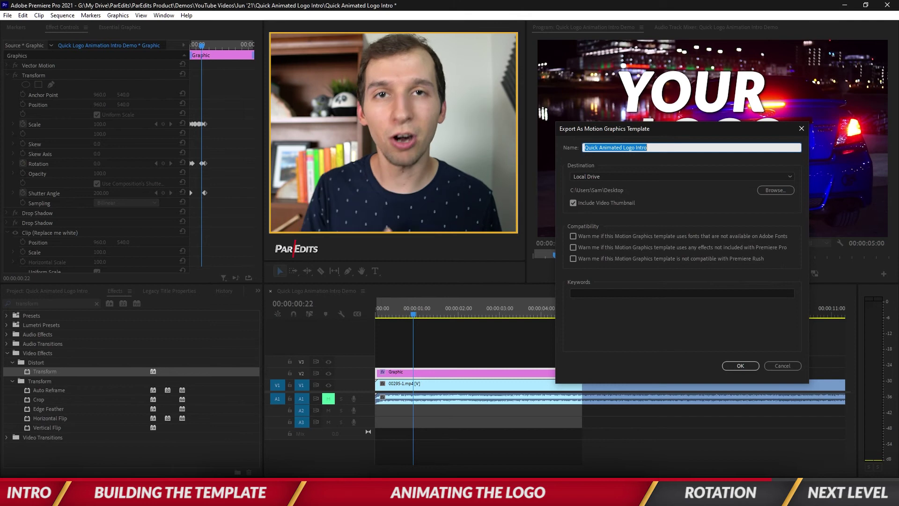
left_click(786, 367)
- Browse the installed Essential Graphics templates, open the file picker for installing a motion graphics template, and cancel it
left_click(113, 28)
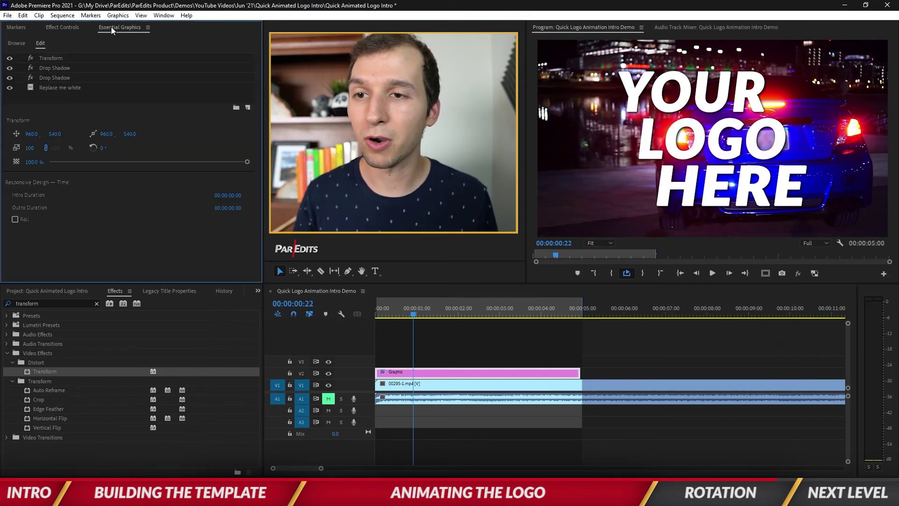
left_click(16, 43)
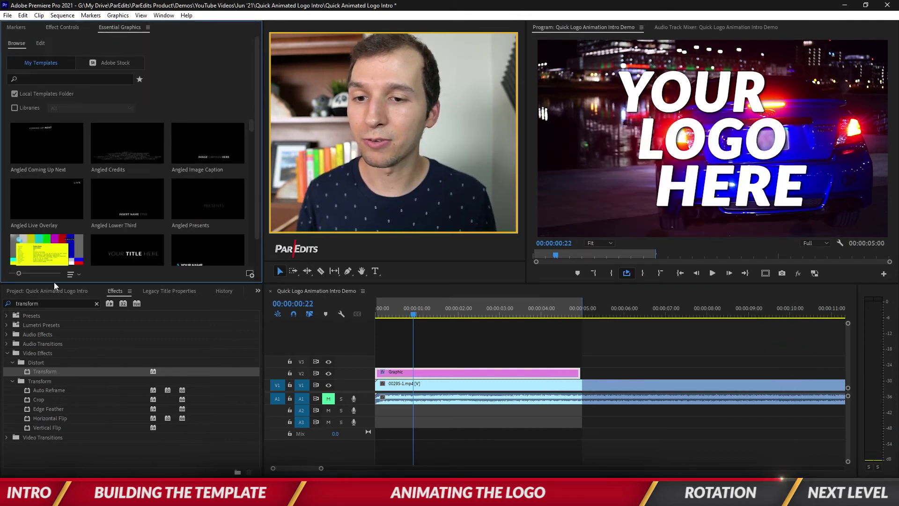
left_click(251, 274)
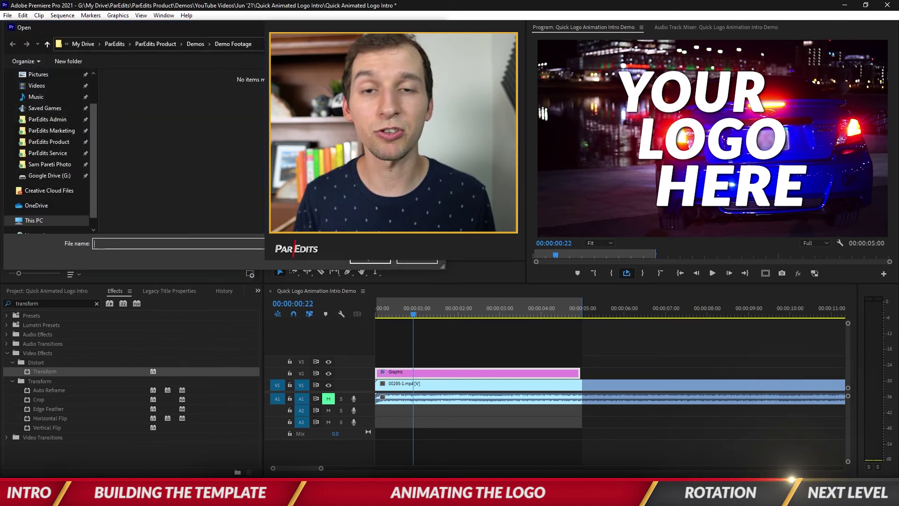
left_click(439, 25)
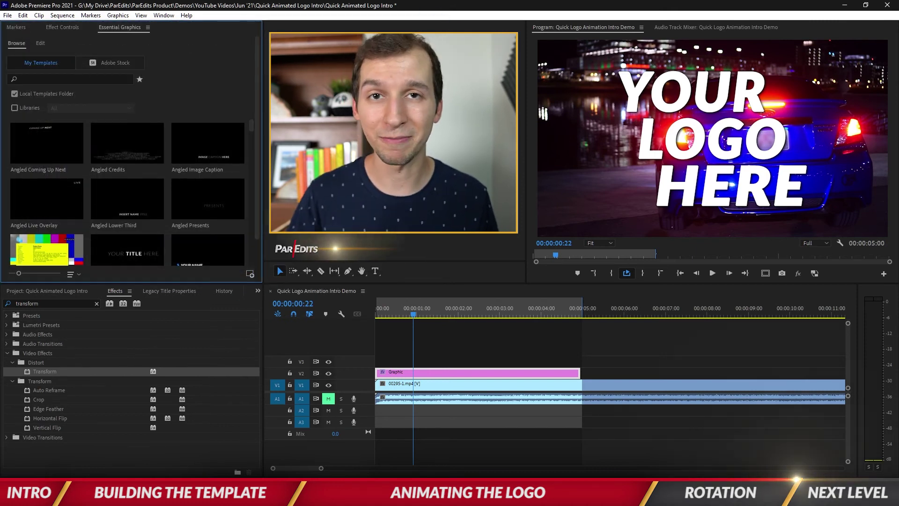